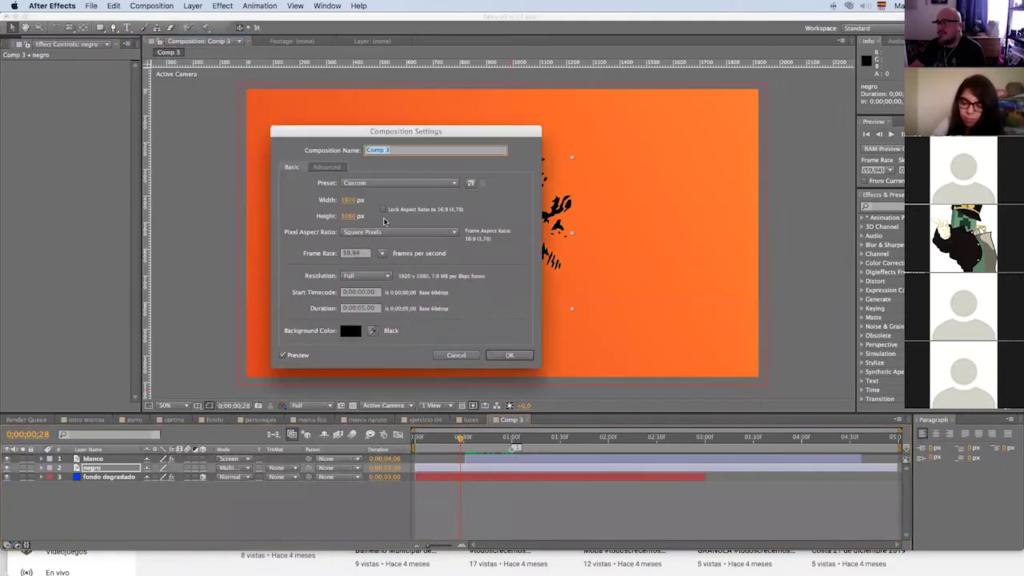
Rename the current composition as sello
type("sello")
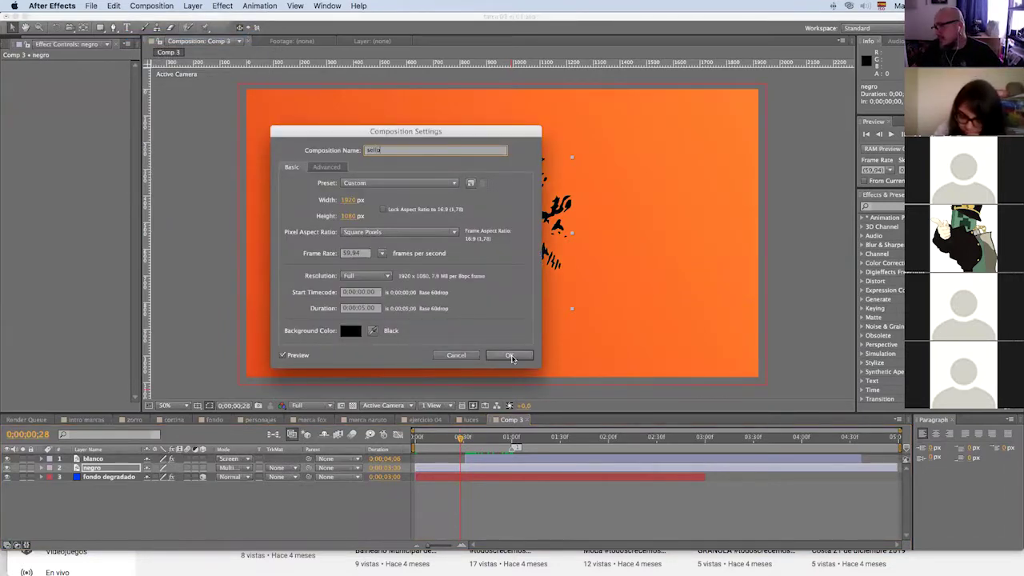
left_click(498, 355)
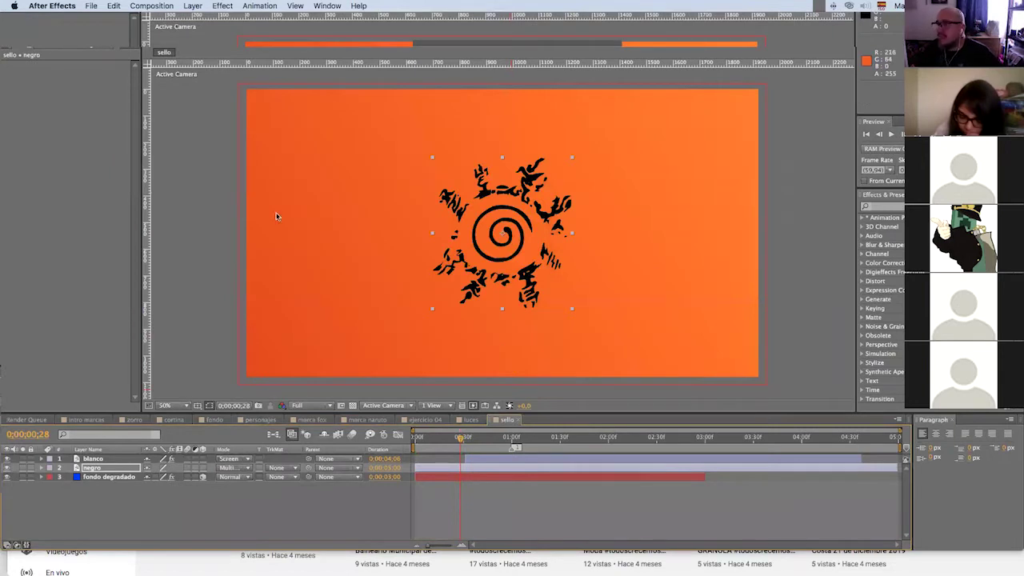
Create a 1920 × 1080 composition named zorro 9 colas at 59.94 fps
left_click(152, 5)
left_click(155, 17)
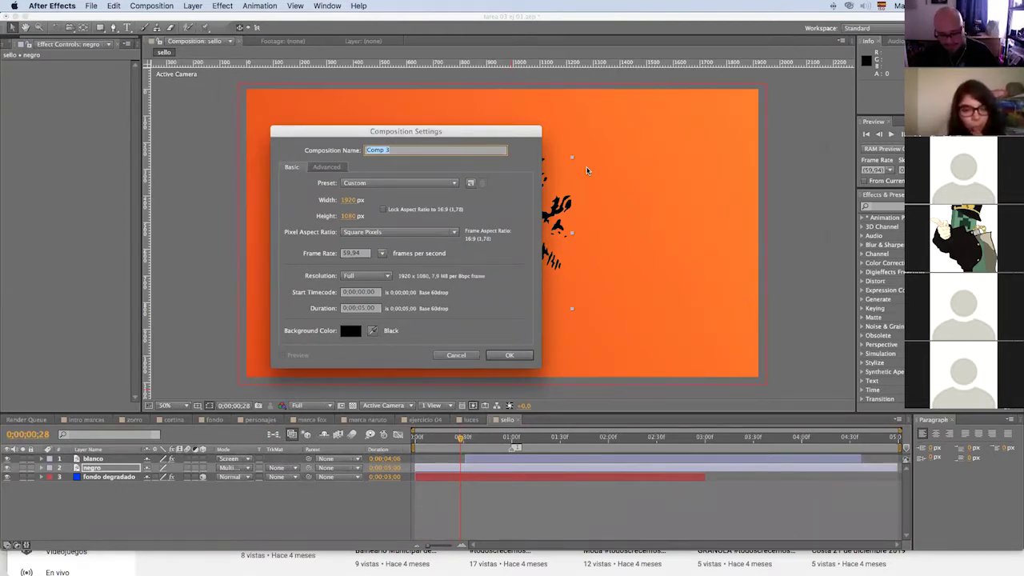
type("s")
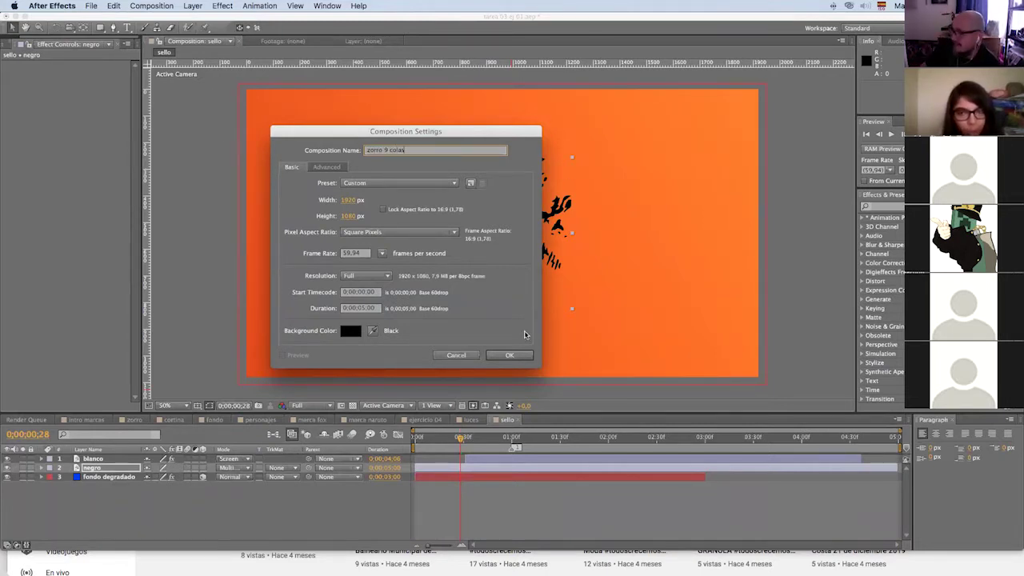
left_click(516, 357)
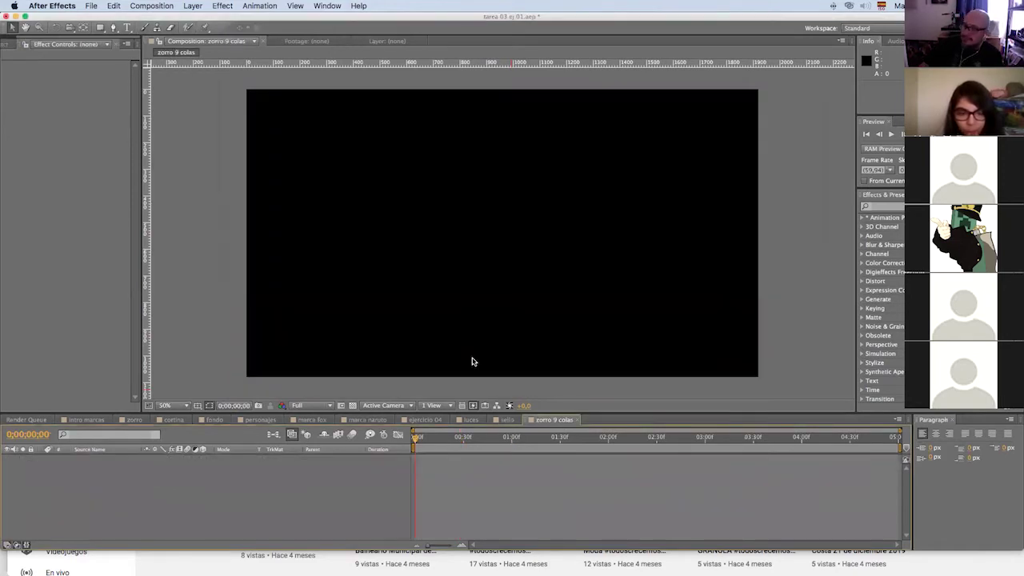
Find the fox face image maxresdefault.jpg among the project footage and add it to the zorro 9 colas timeline
left_click(7, 45)
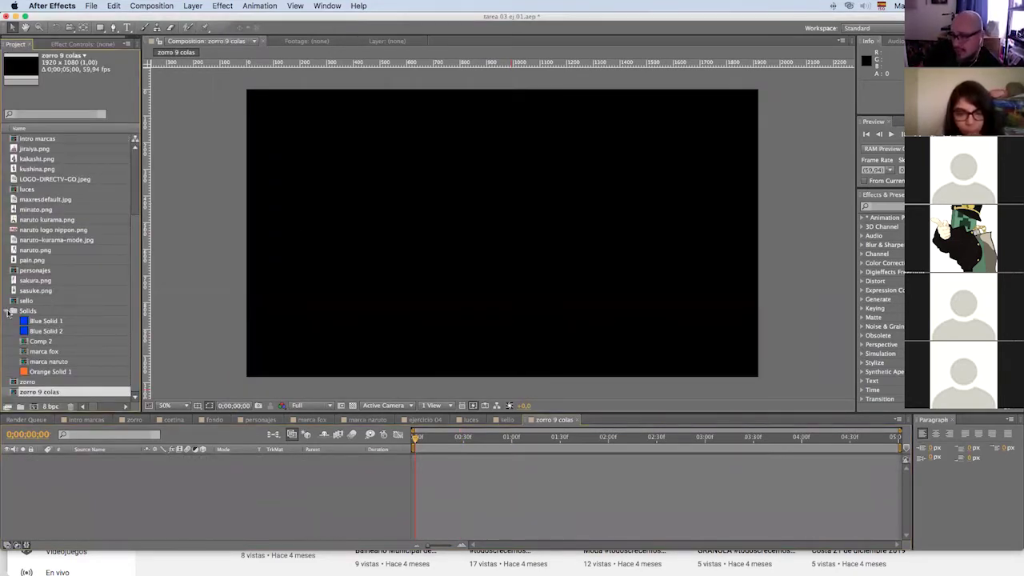
left_click(5, 311)
scroll(53, 382, "down", 1)
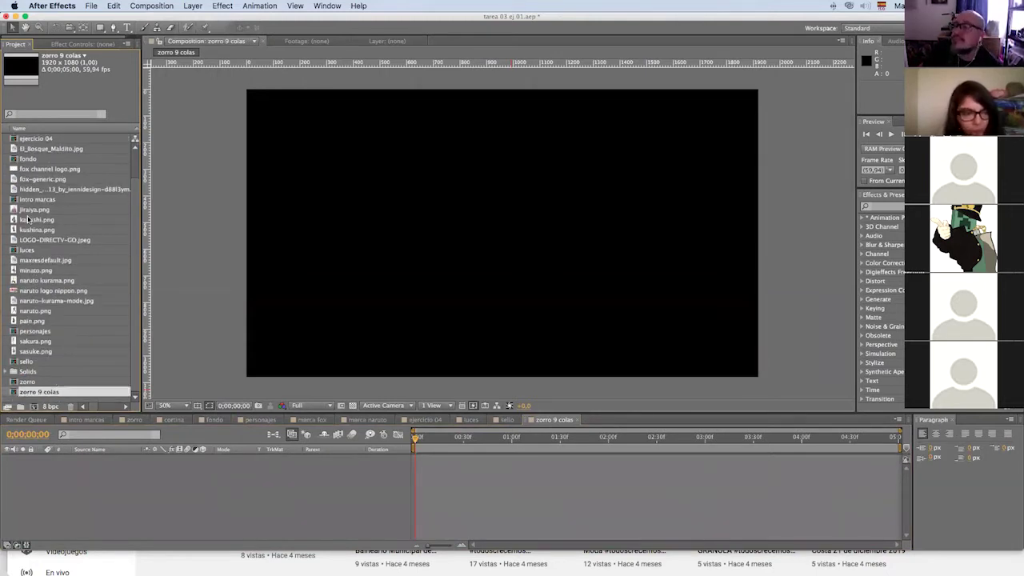
left_click(27, 190)
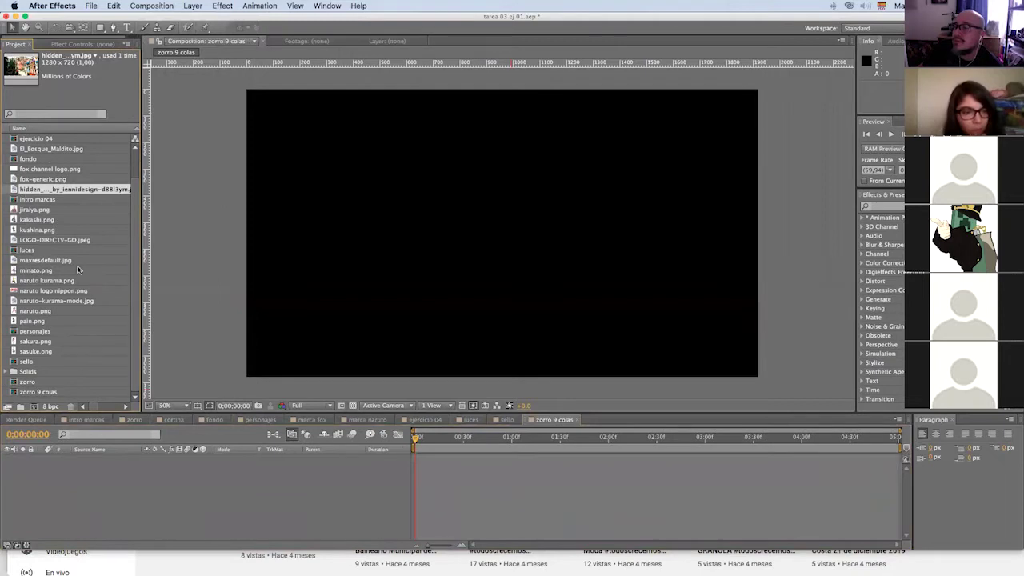
left_click(28, 179)
left_click(28, 149)
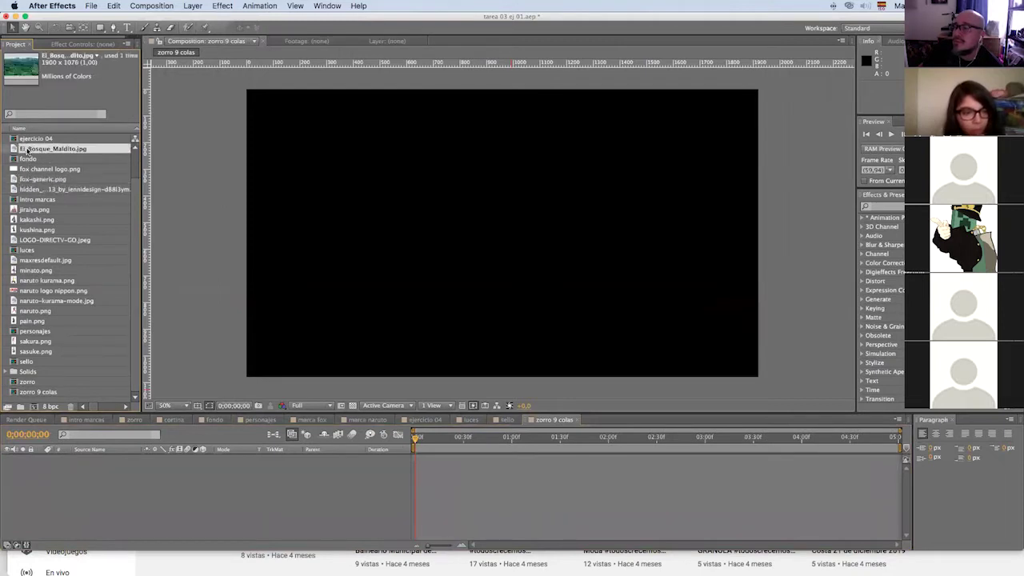
left_click(36, 262)
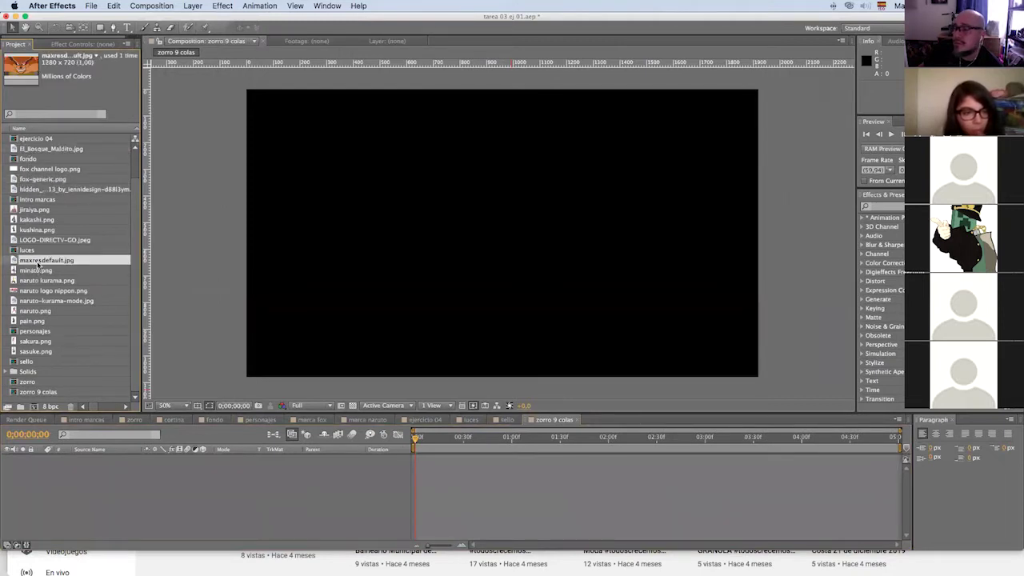
left_click_drag(35, 267, 197, 471)
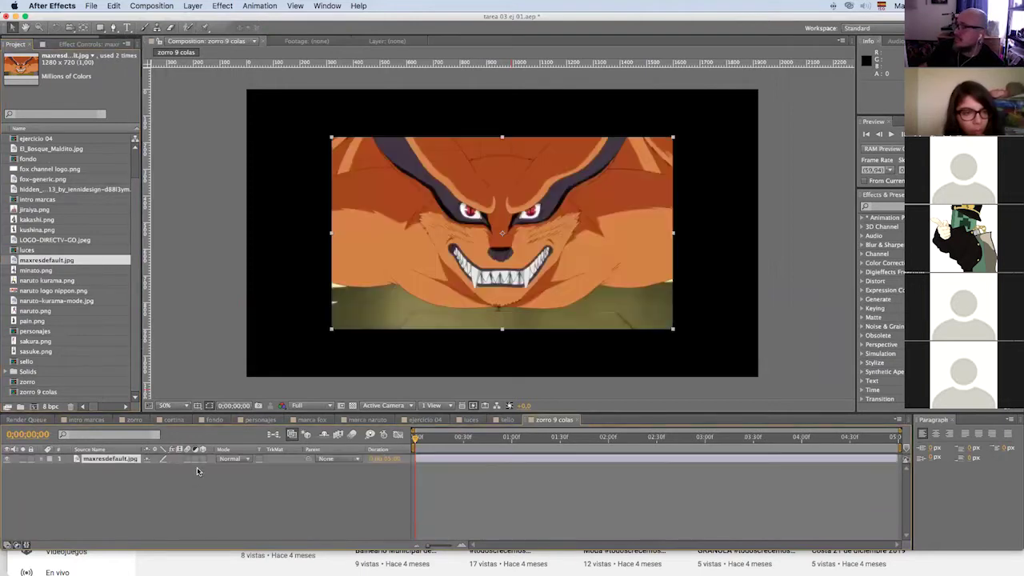
Scale the maxresdefault.jpg layer to 150% and make it a 3D layer
left_click(47, 460)
left_click(50, 468)
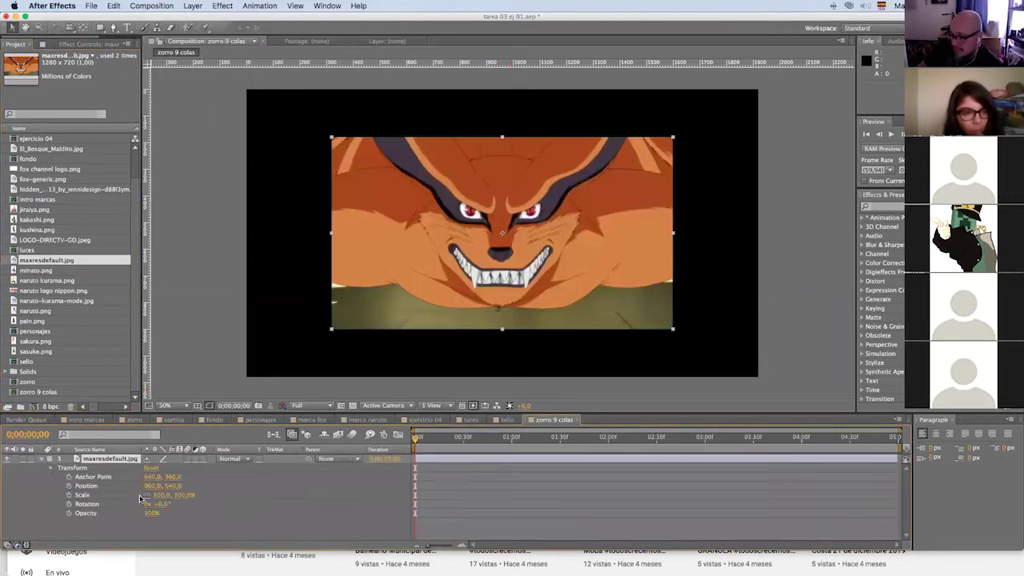
left_click_drag(183, 496, 206, 494)
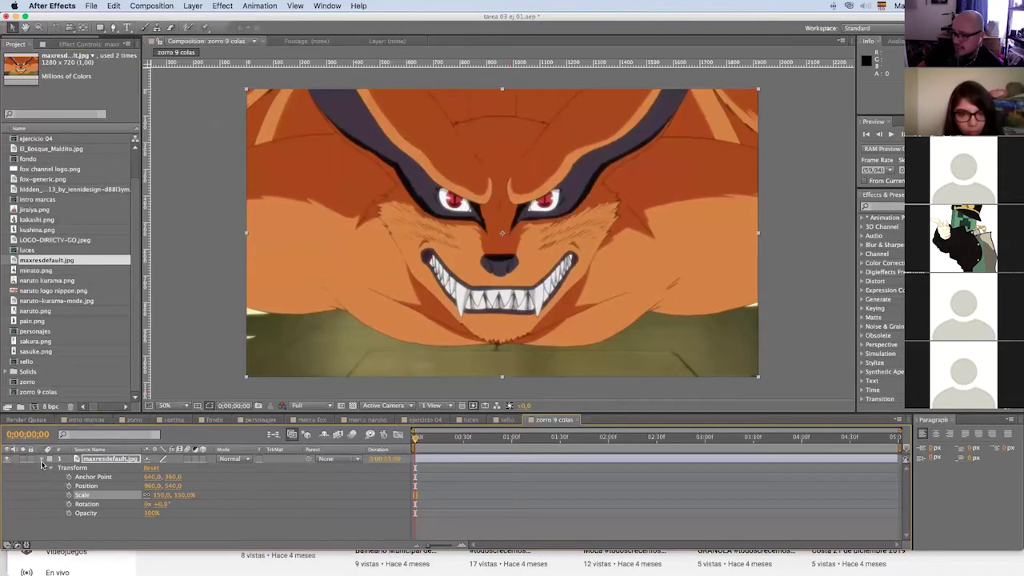
left_click(122, 515)
left_click(204, 459)
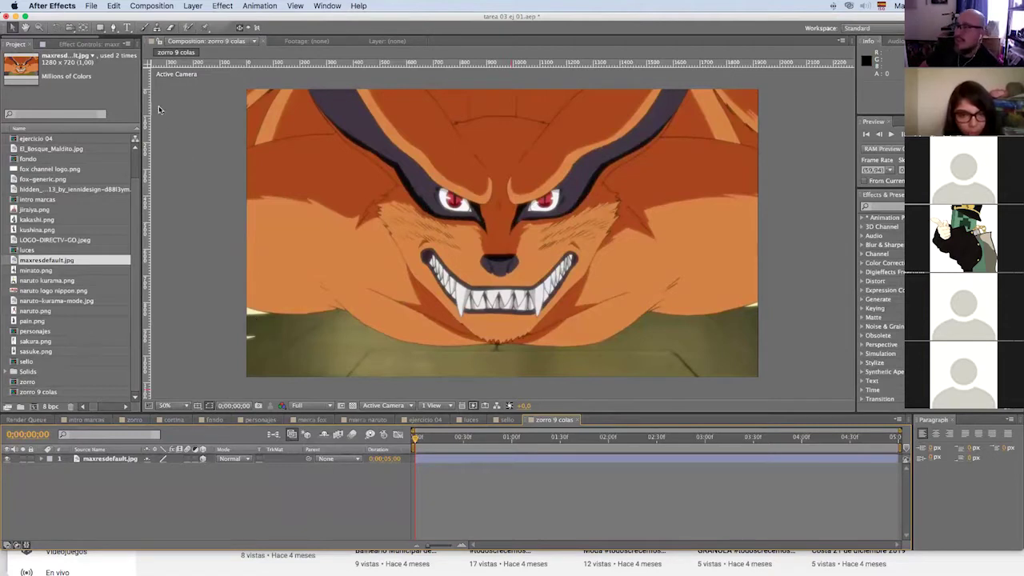
Add a white spot light with 100% intensity, 90° cone angle and 50% cone feather, and aim it at the fox's right-hand eye
right_click(137, 472)
mouse_move(171, 479)
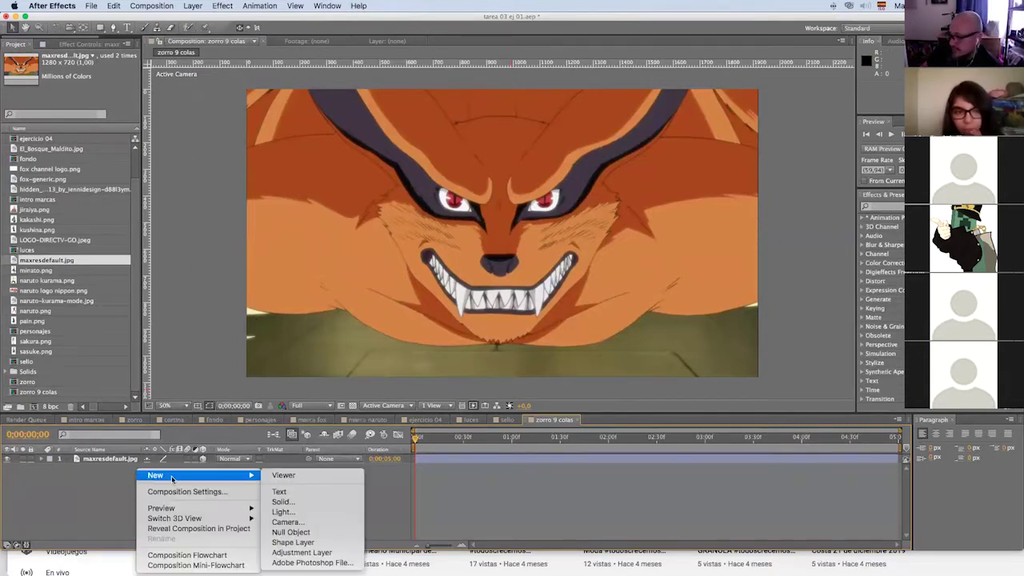
left_click(284, 512)
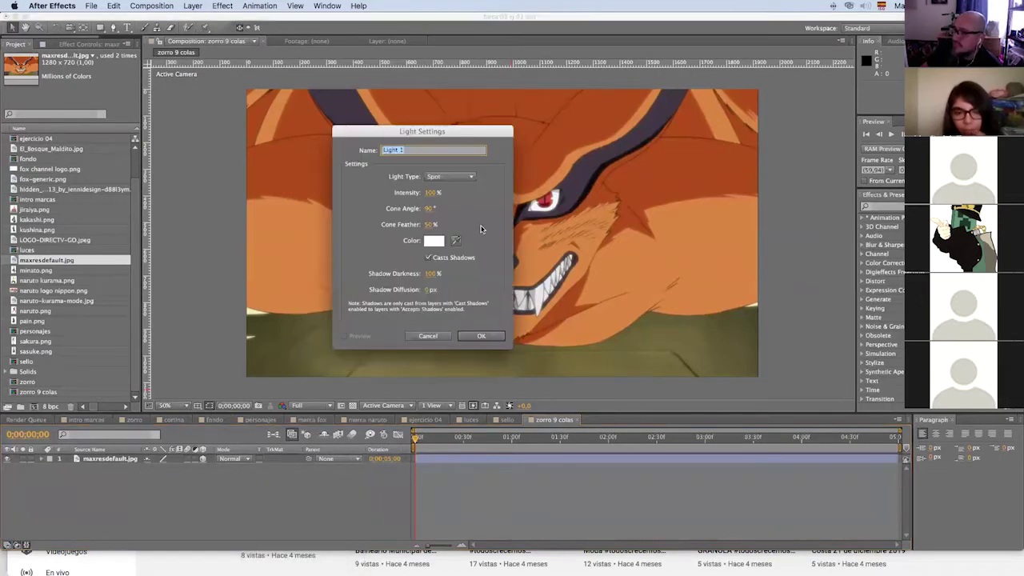
left_click(480, 336)
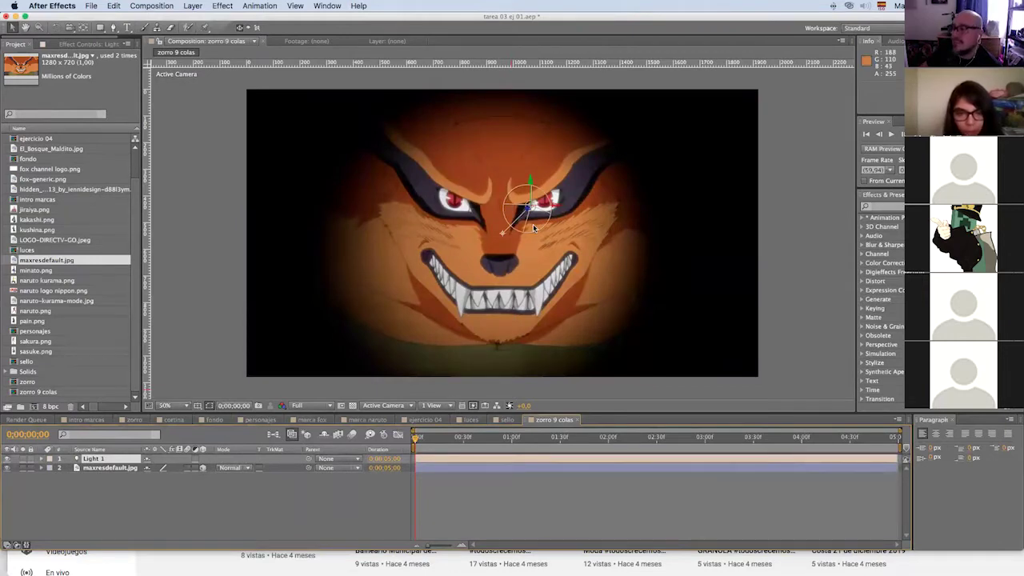
left_click_drag(502, 236, 543, 205)
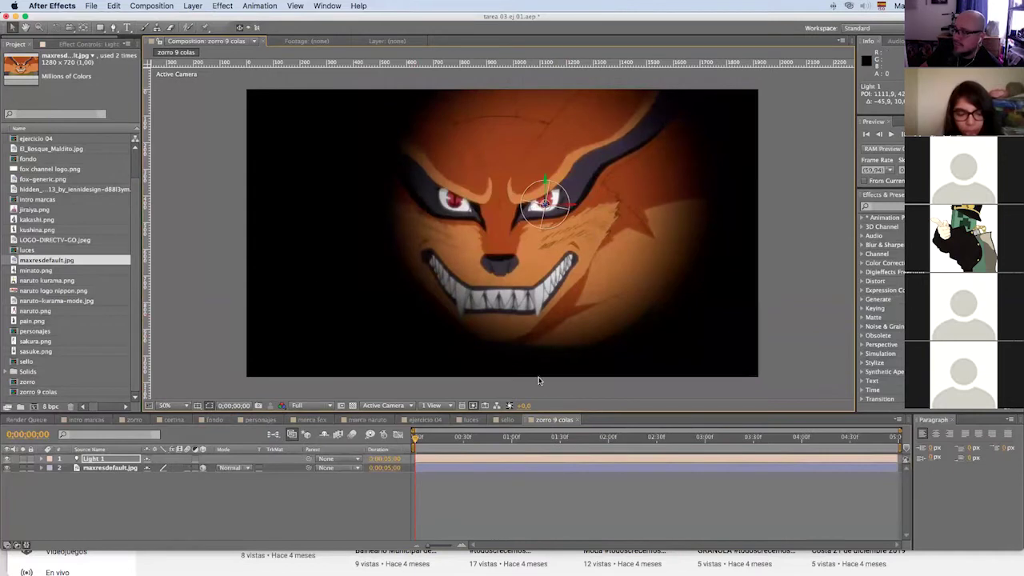
Using two horizontal views, move the light close to the image in the Top view and align its point of interest straight ahead
left_click(452, 410)
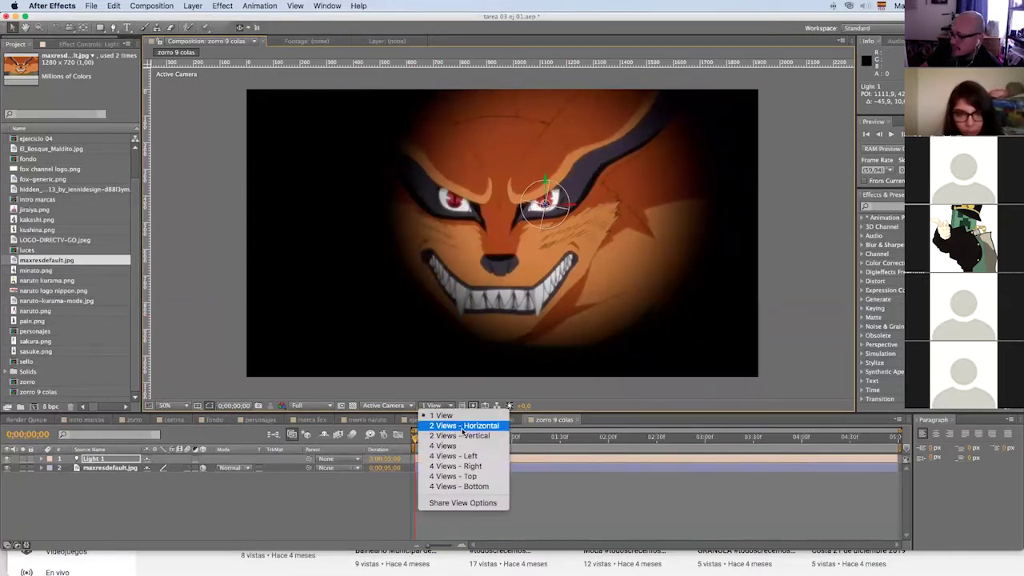
left_click(471, 426)
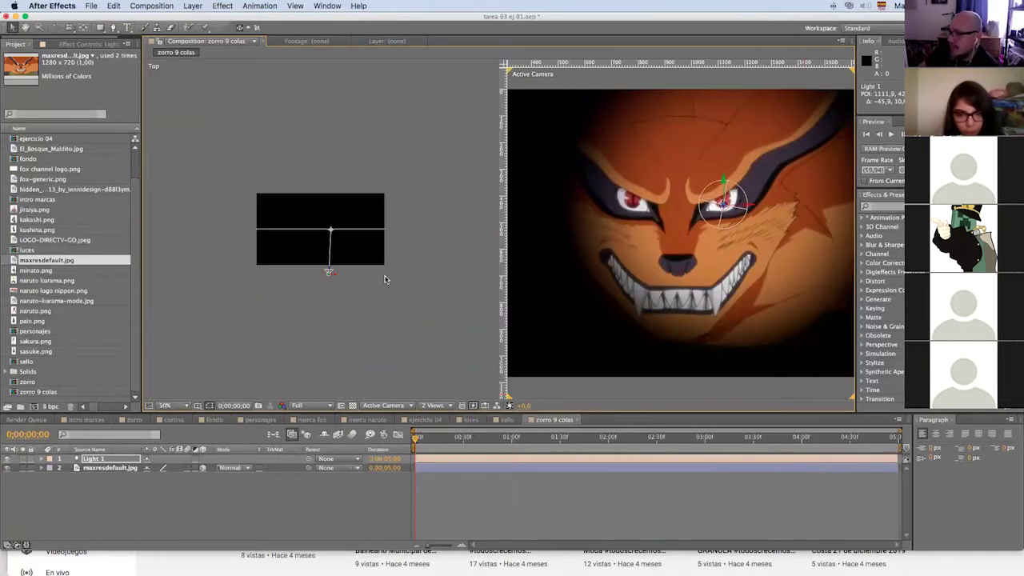
left_click(617, 221)
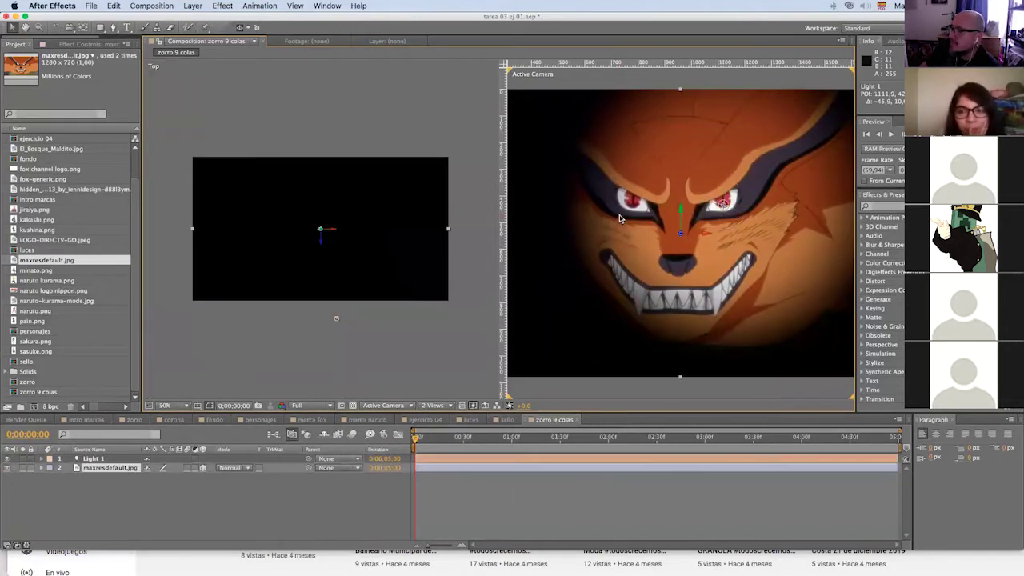
key("comma")
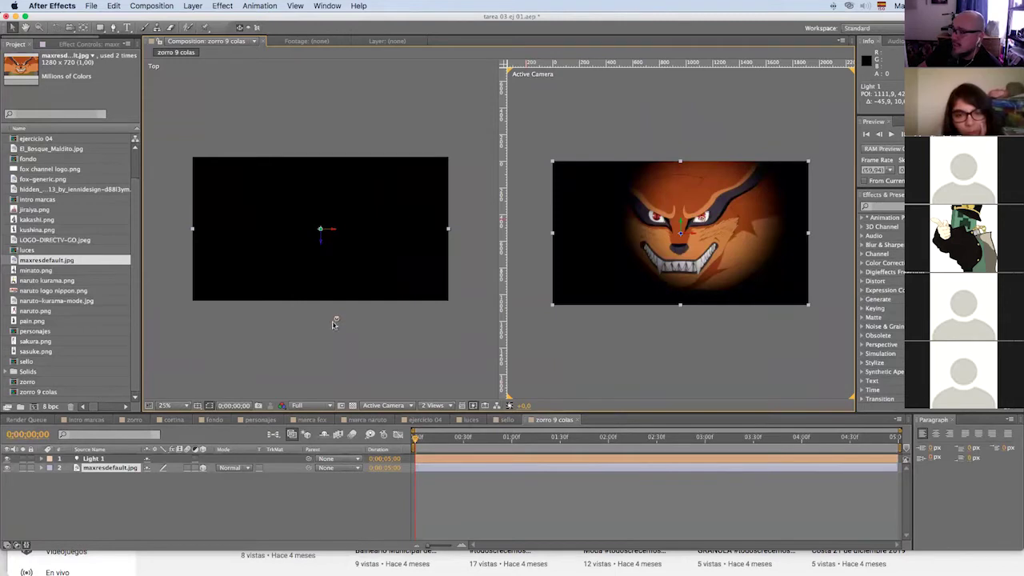
left_click(335, 321)
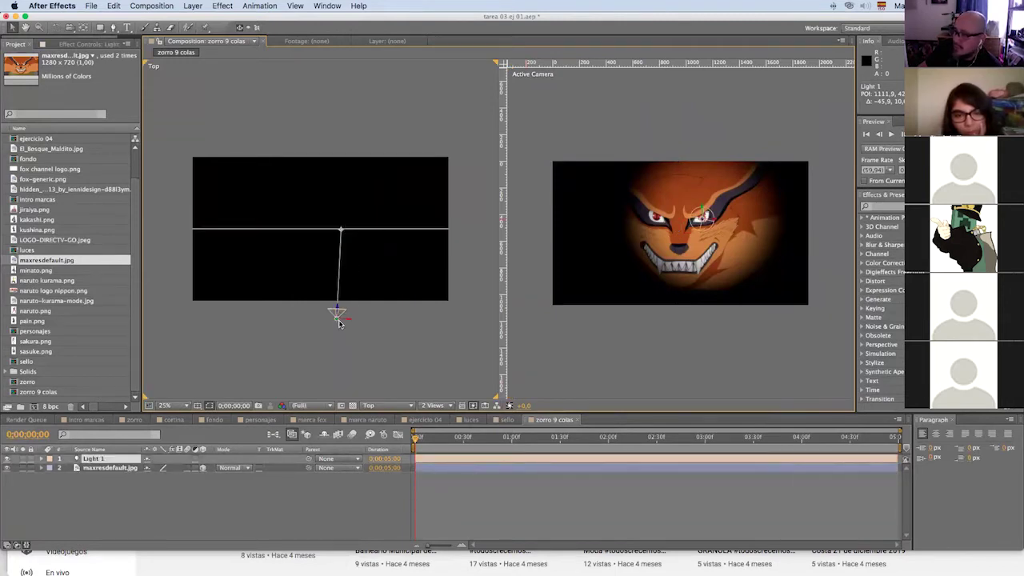
left_click_drag(336, 312, 340, 238)
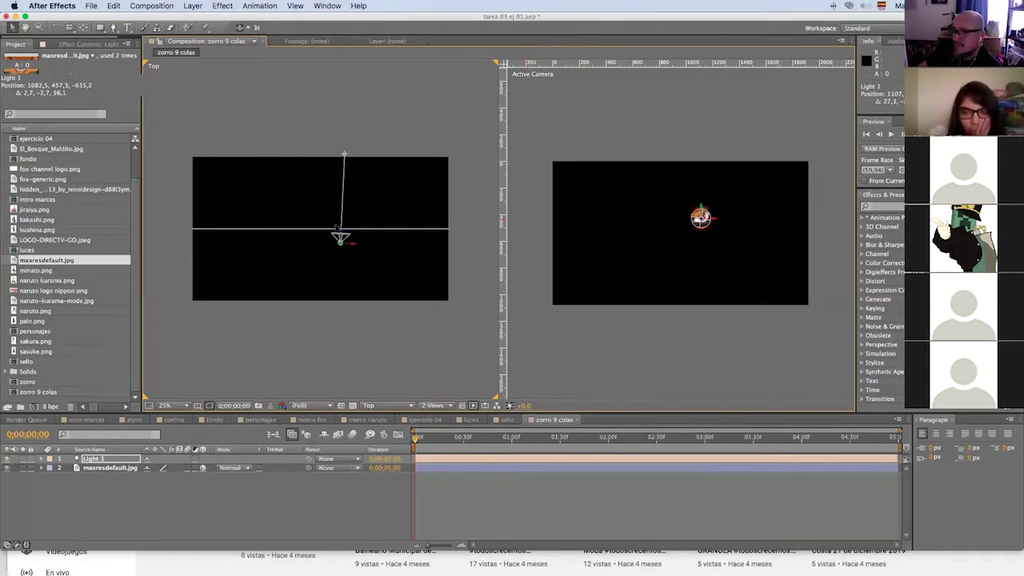
left_click_drag(343, 157, 340, 154)
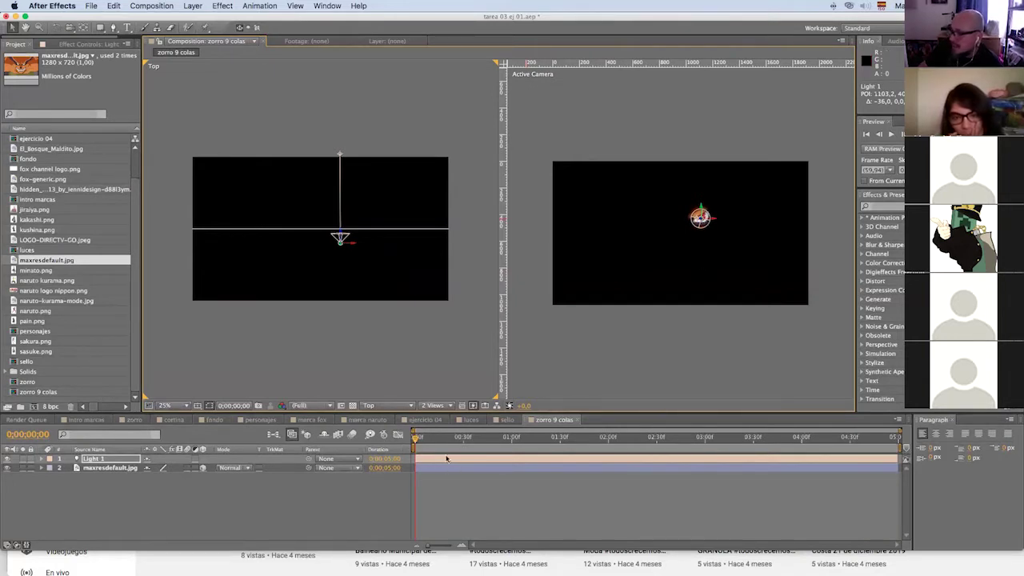
Duplicate the spot light and move the copy in the Top view so it lights the fox's other eye
key("super+c")
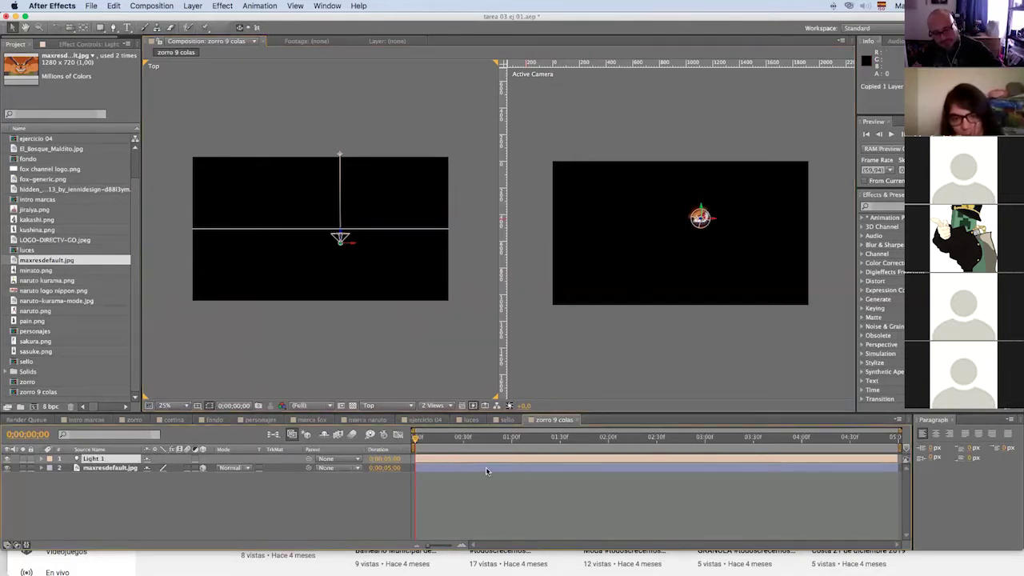
key("super+v")
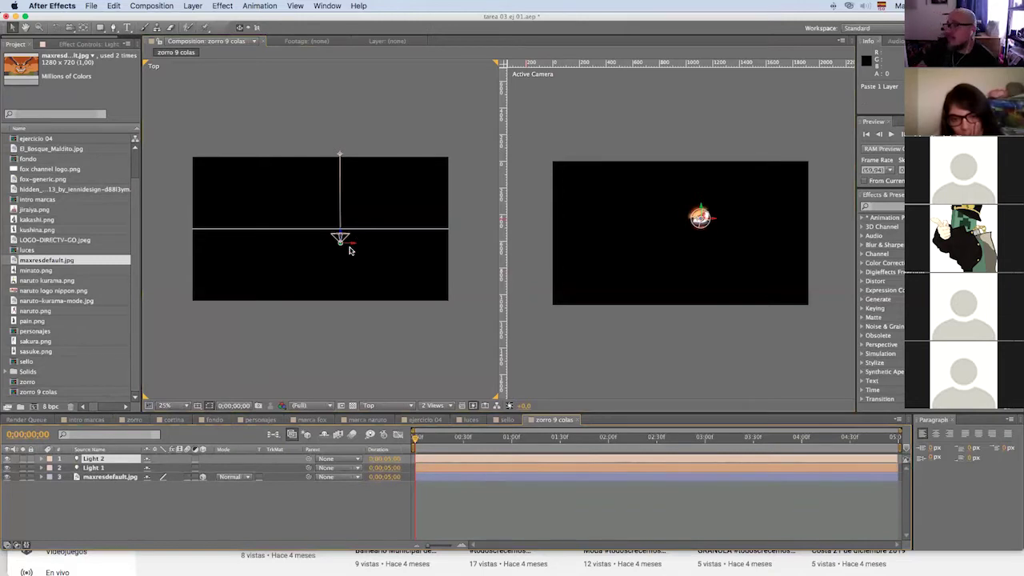
left_click_drag(349, 245, 307, 245)
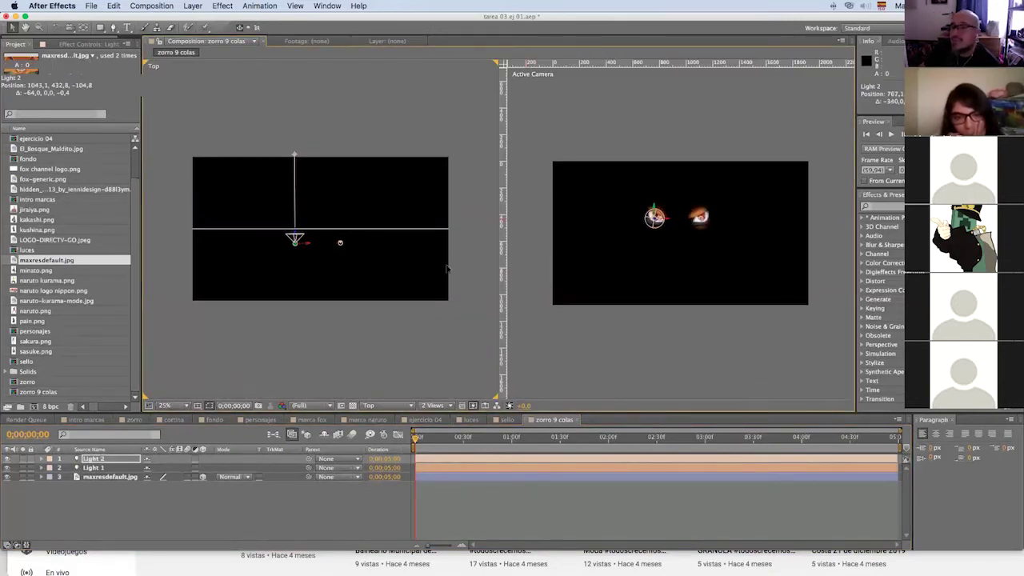
left_click(598, 356)
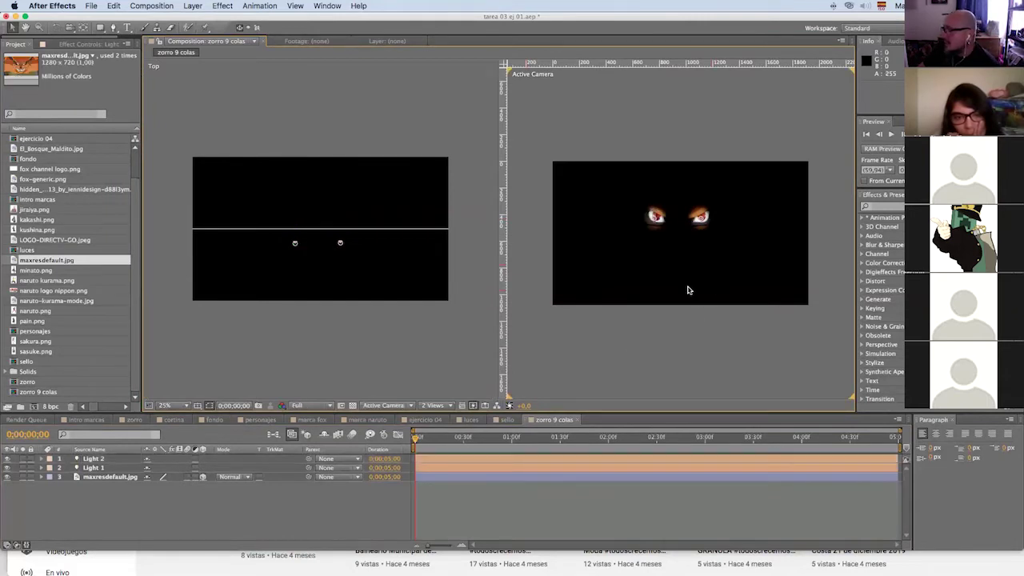
Examine the two lit eyes in a single Active Camera view at 50% zoom
left_click(446, 406)
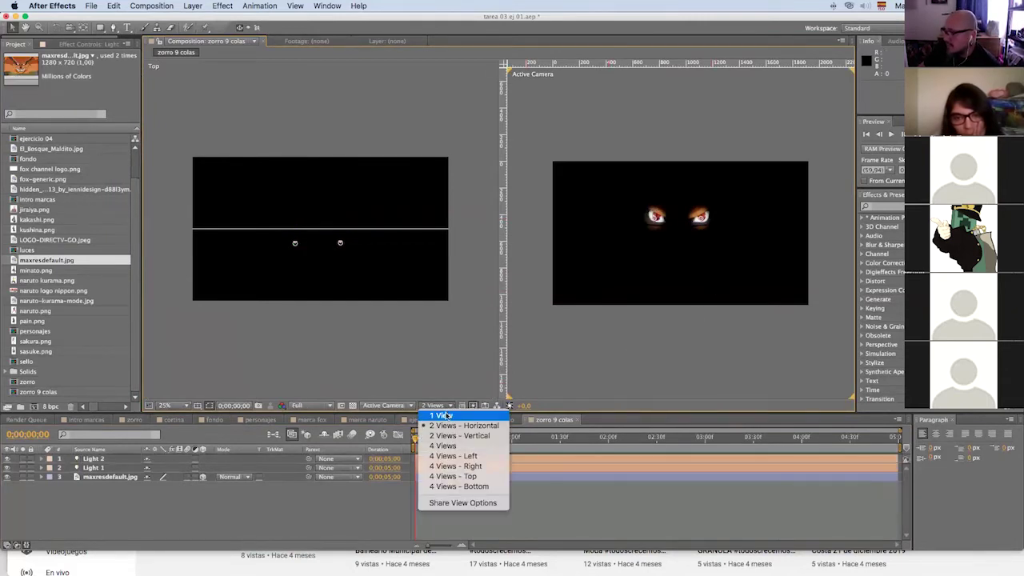
left_click(435, 414)
key("period")
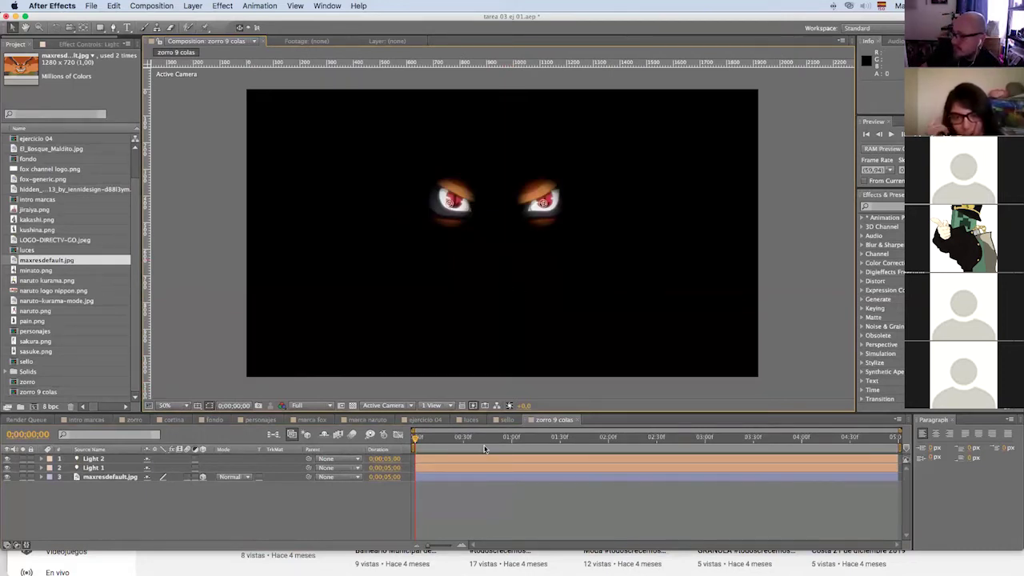
Show the Top and Active Camera views side by side and start position keyframes for both spot lights at 0;00
left_click(42, 459)
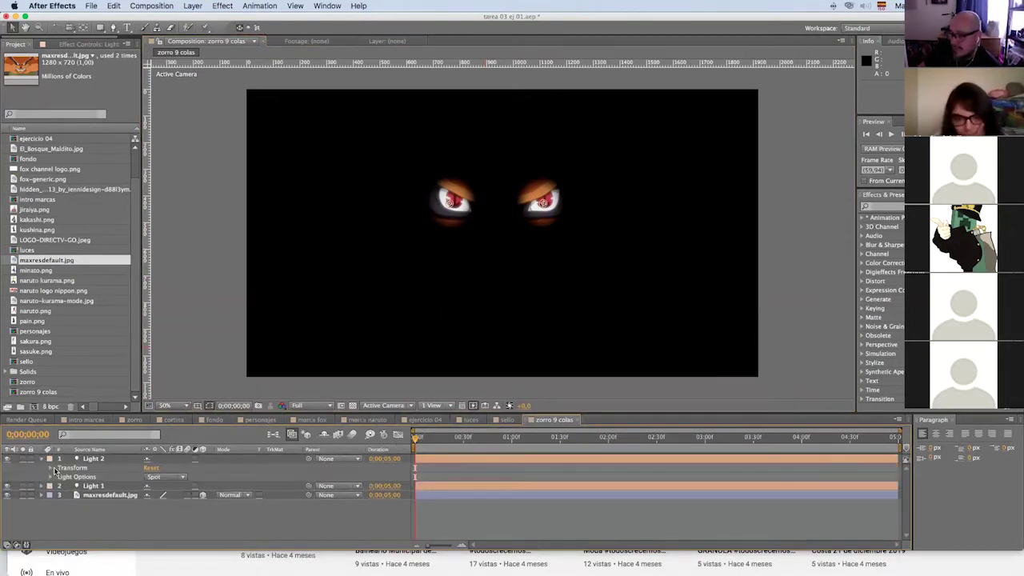
left_click(49, 468)
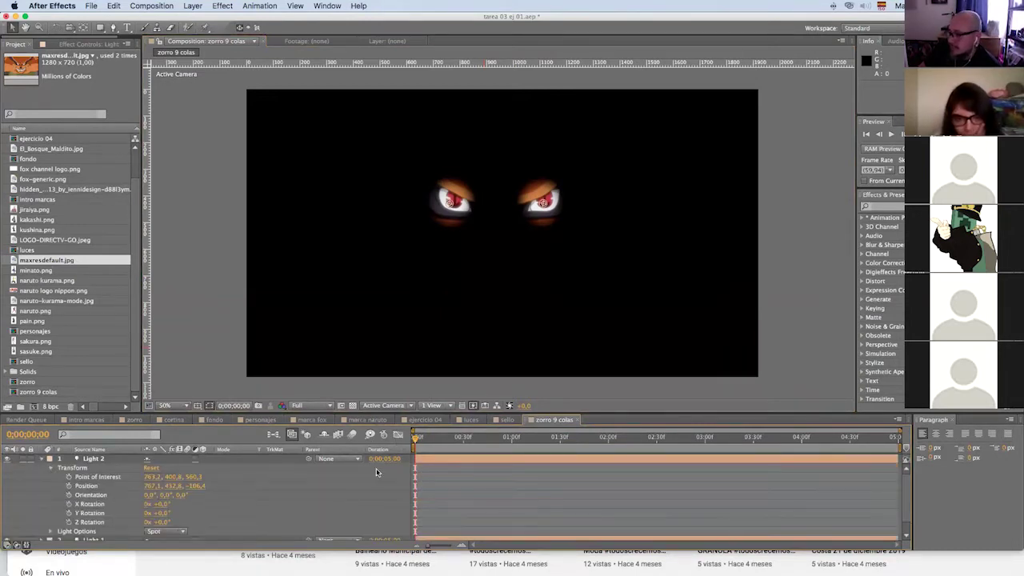
left_click(450, 406)
left_click(456, 426)
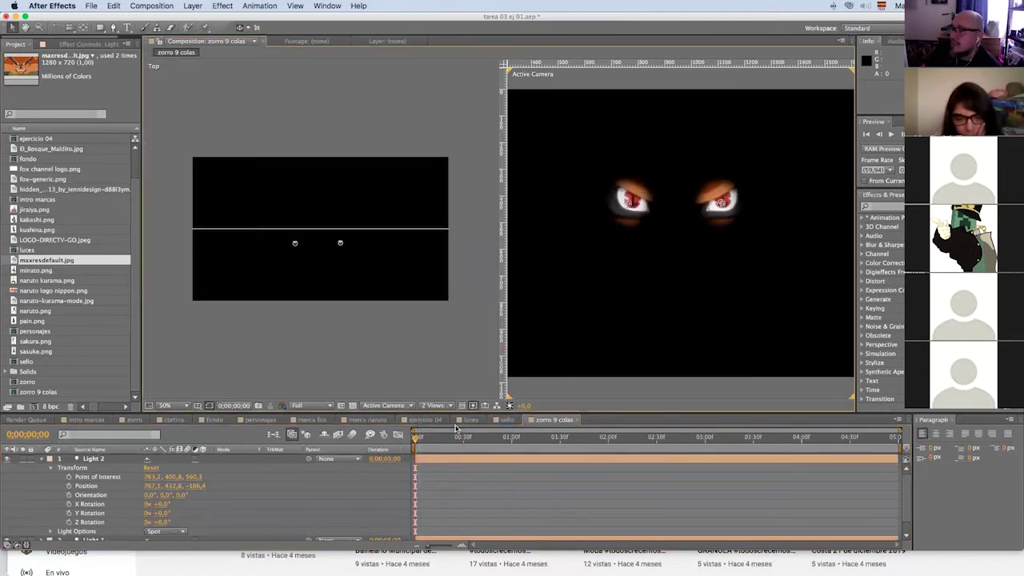
left_click(296, 246)
left_click(340, 242, "shift")
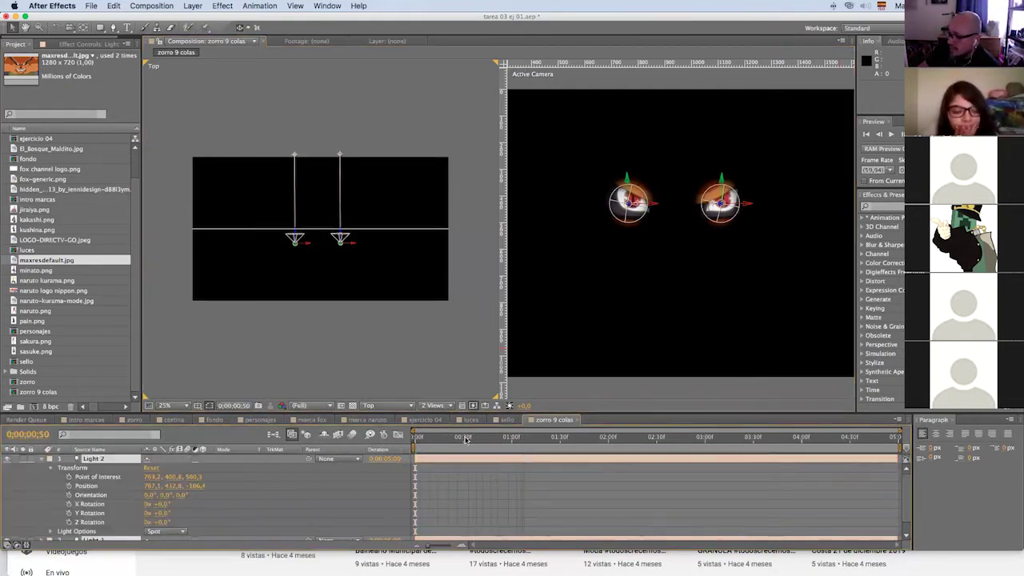
left_click(69, 486)
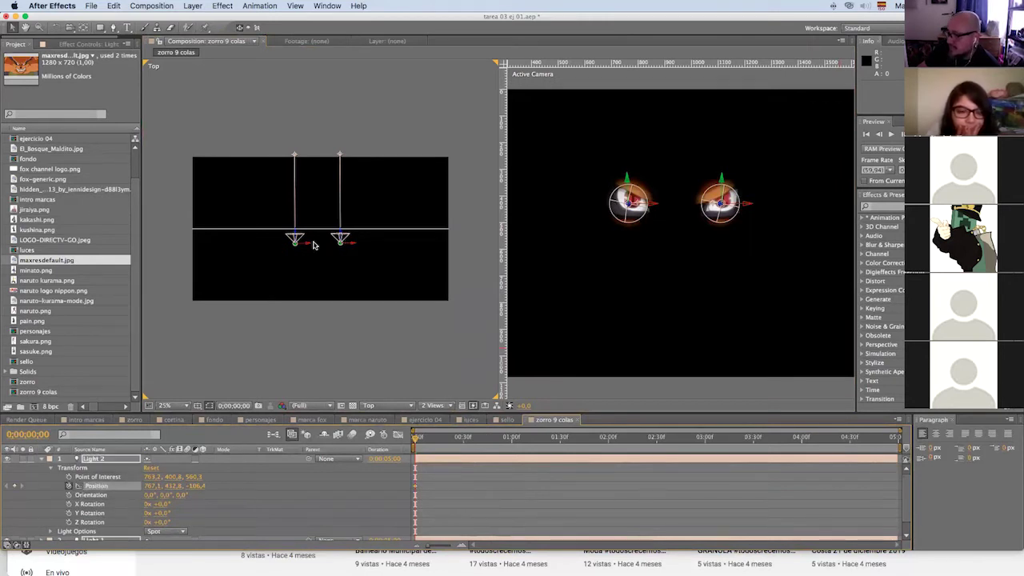
Try to animate both lights away from the image with keyframes at 1;00 and 1;31, and undo the moves
left_click_drag(416, 440, 509, 455)
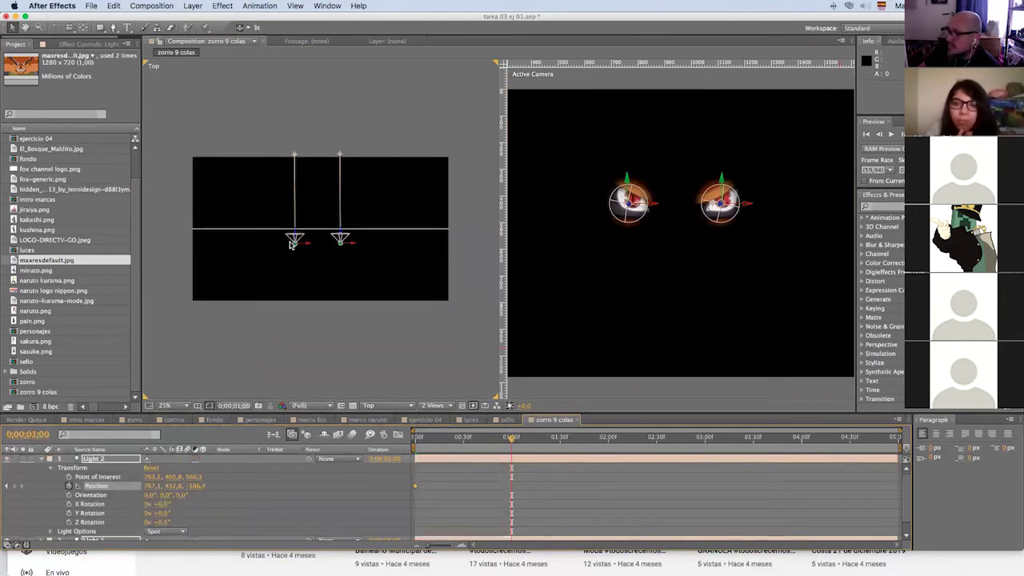
left_click_drag(341, 238, 341, 243)
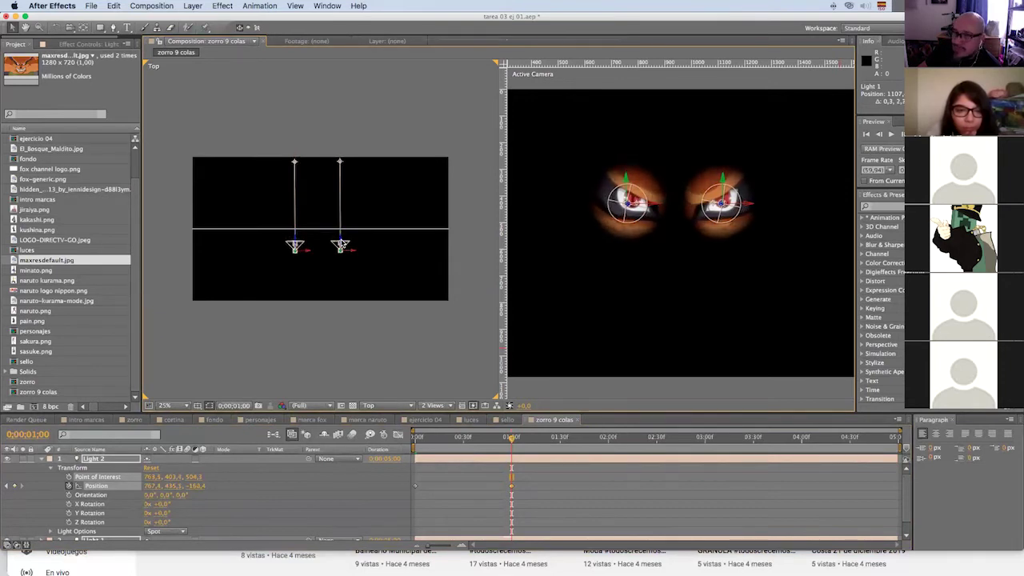
left_click_drag(512, 442, 562, 446)
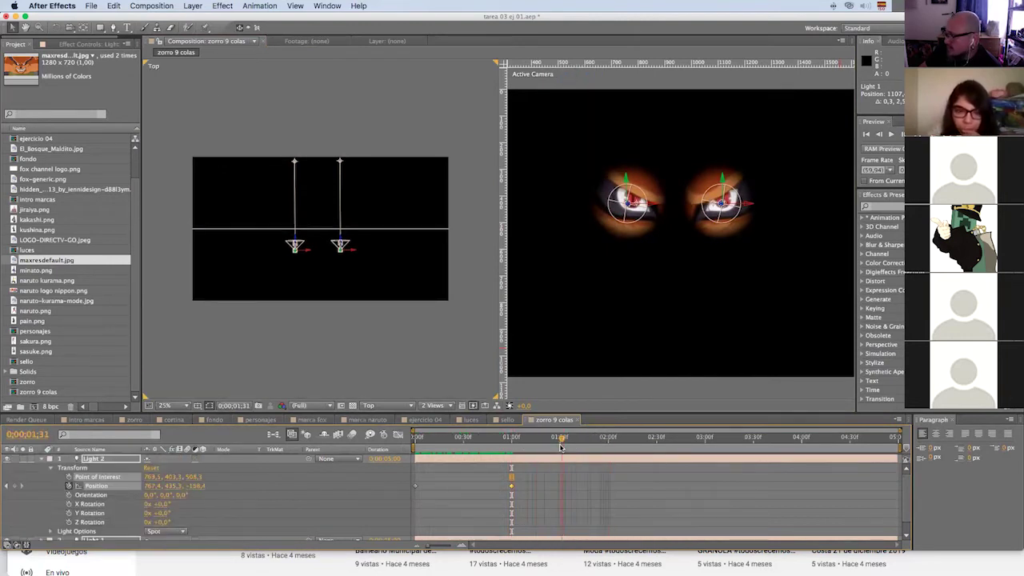
left_click_drag(342, 245, 341, 352)
key("super+z")
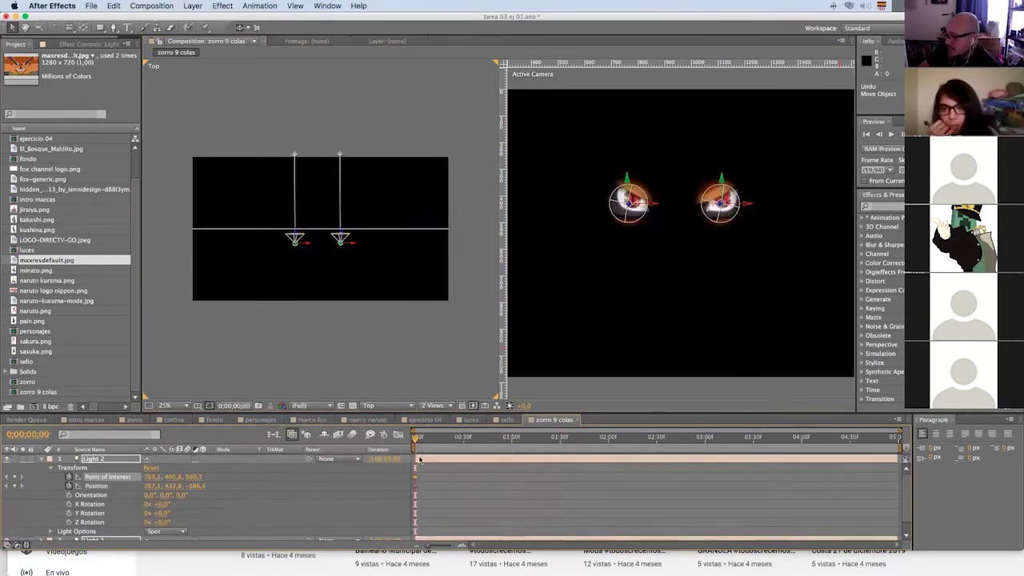
Animate both lights and their points of interest slightly back from the image at 1;00 and far back at 1;30
left_click_drag(464, 444, 512, 438)
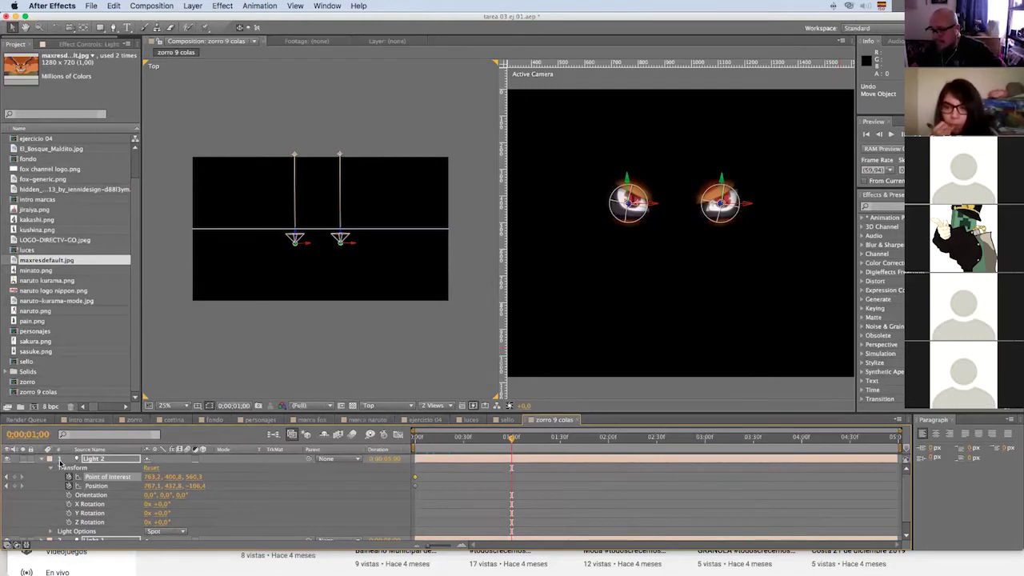
key("Return")
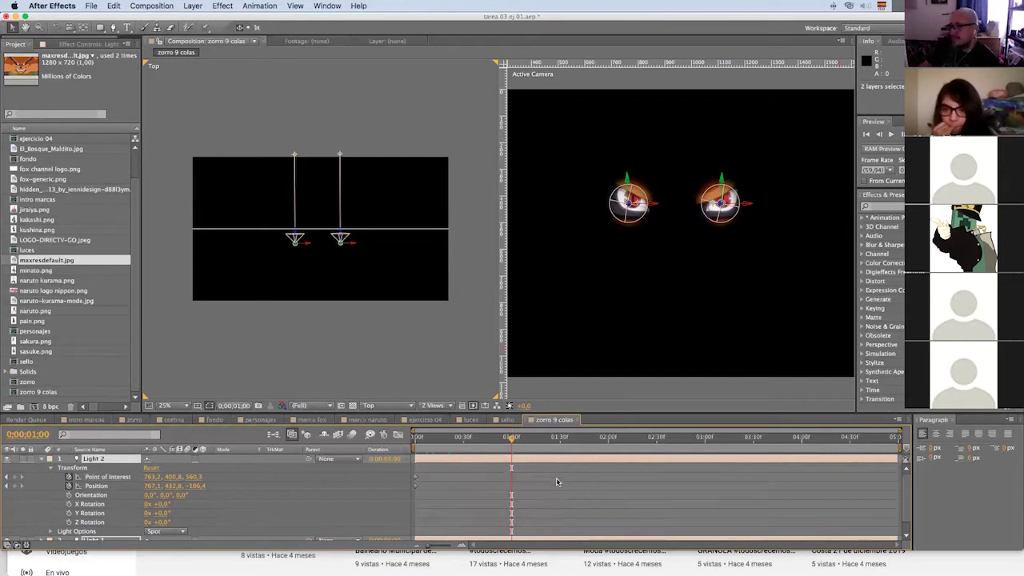
left_click_drag(342, 239, 342, 254)
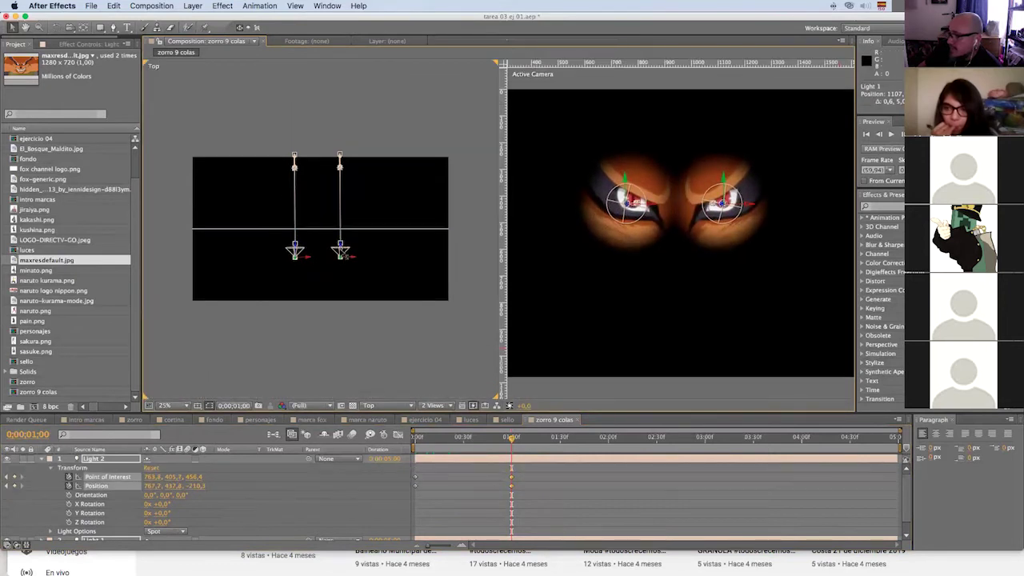
left_click_drag(510, 440, 559, 442)
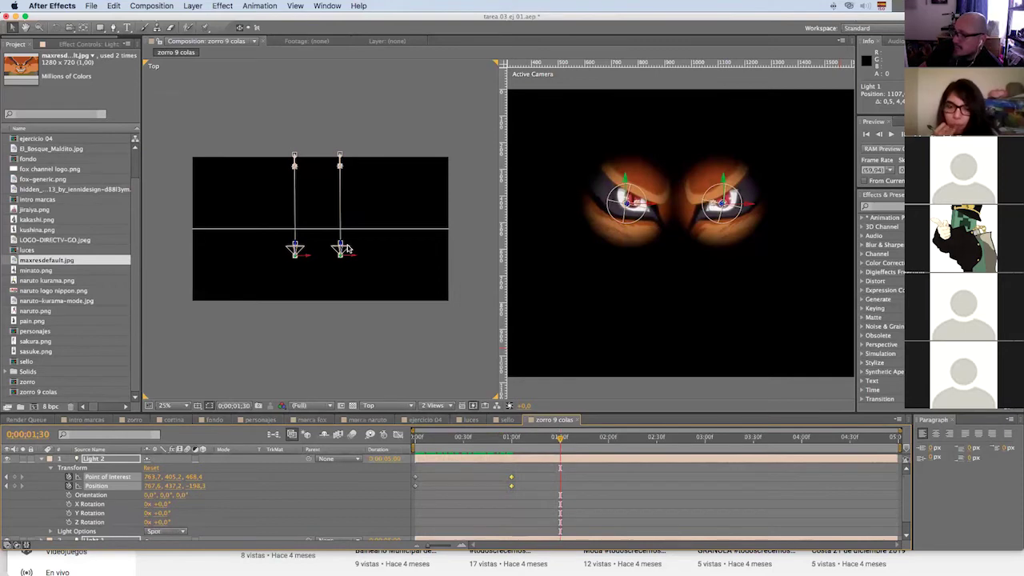
left_click_drag(342, 256, 345, 345)
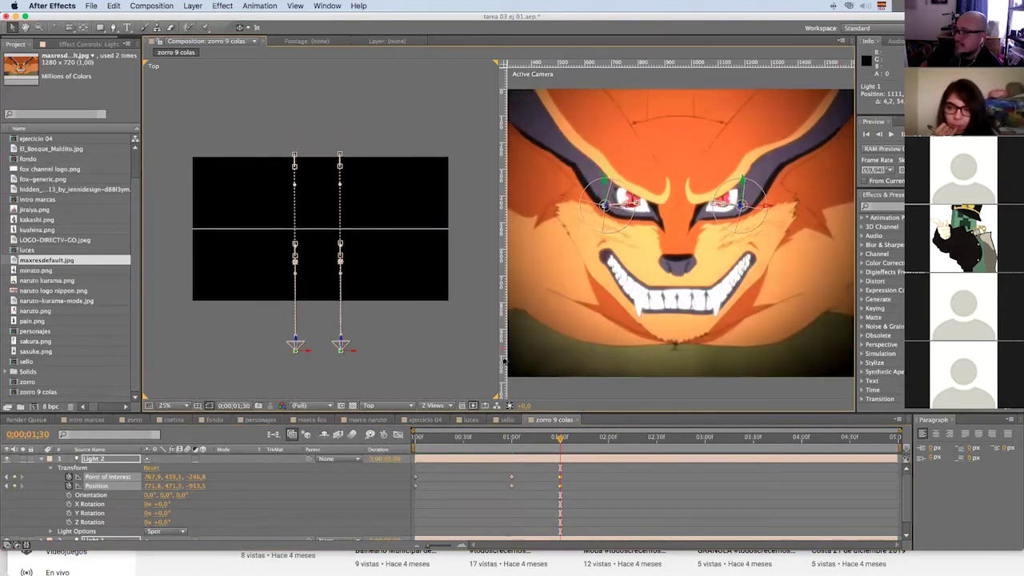
At 0;00, move both lights just behind the image plane in the Top view so the scene starts in darkness
left_click_drag(560, 439, 401, 437)
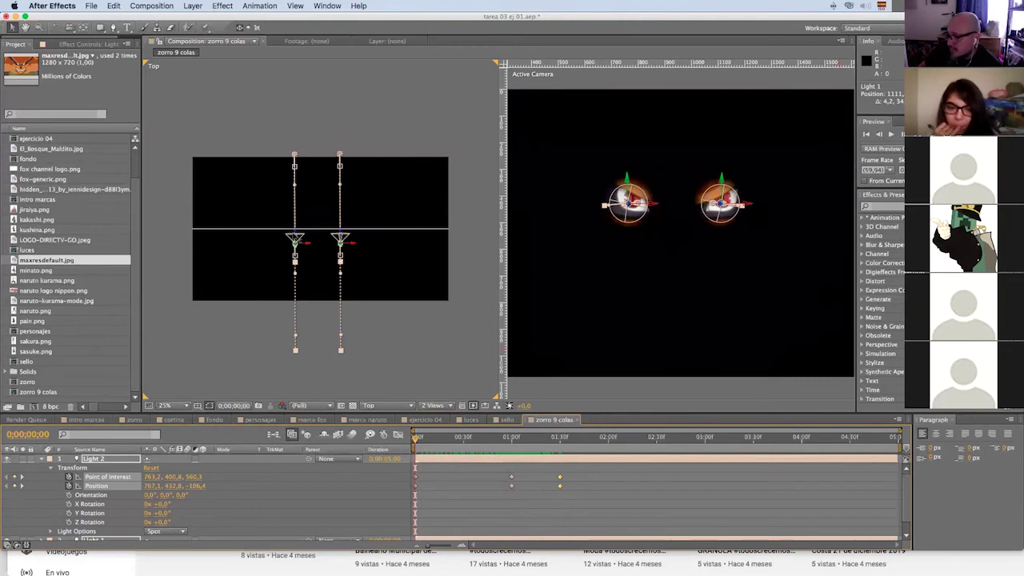
left_click_drag(295, 240, 298, 232)
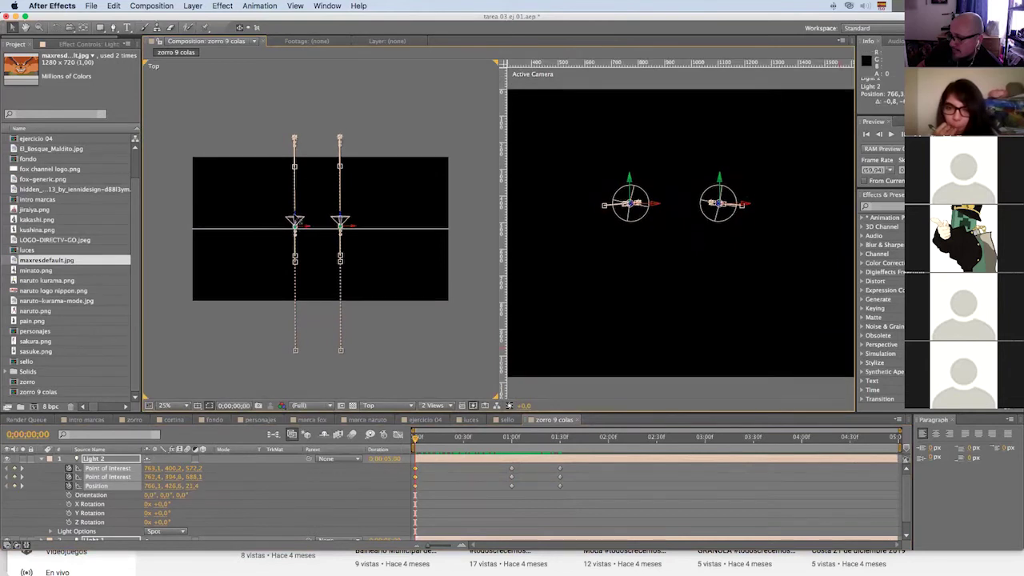
left_click(664, 476)
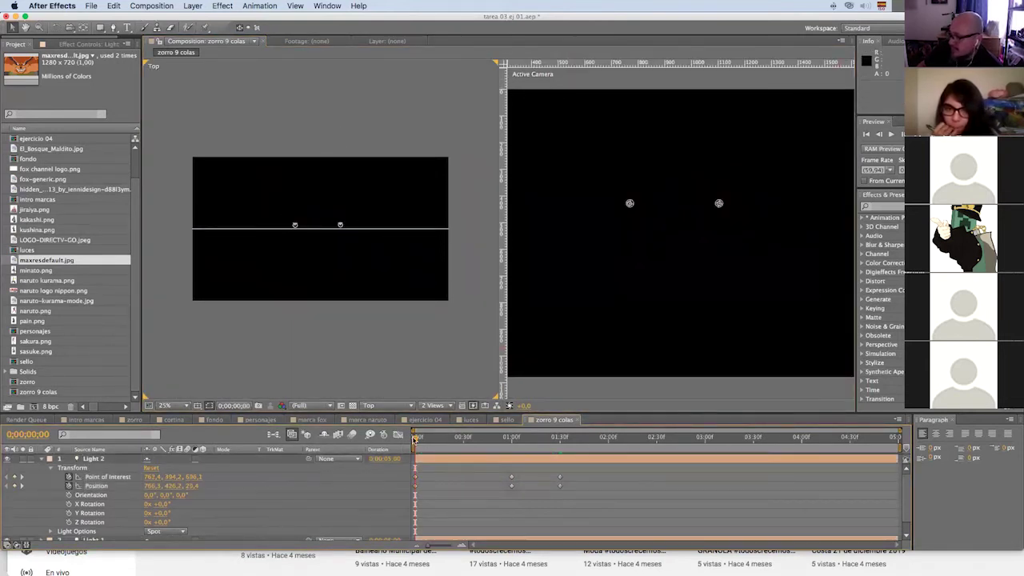
Review the light animation from 0;00 to past 1;30 with both light layers selected to check the gradual reveal
left_click_drag(424, 437, 493, 446)
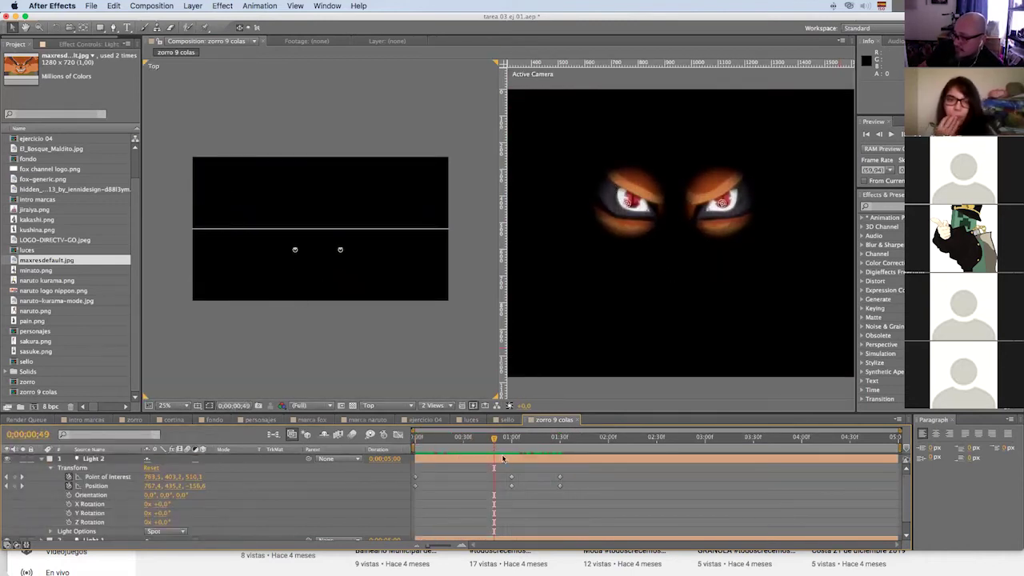
left_click(49, 459)
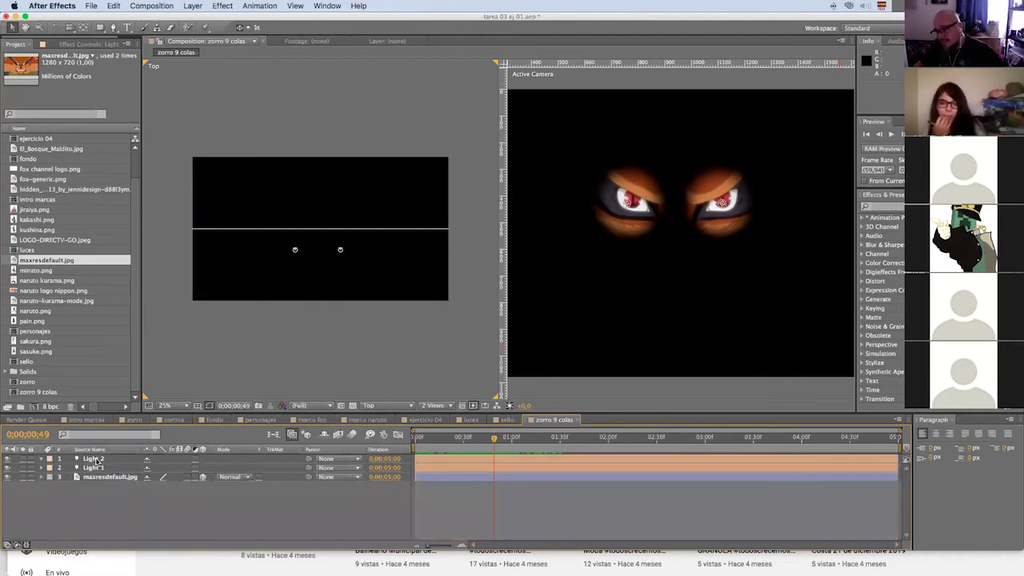
left_click(94, 458)
left_click(94, 468, "shift")
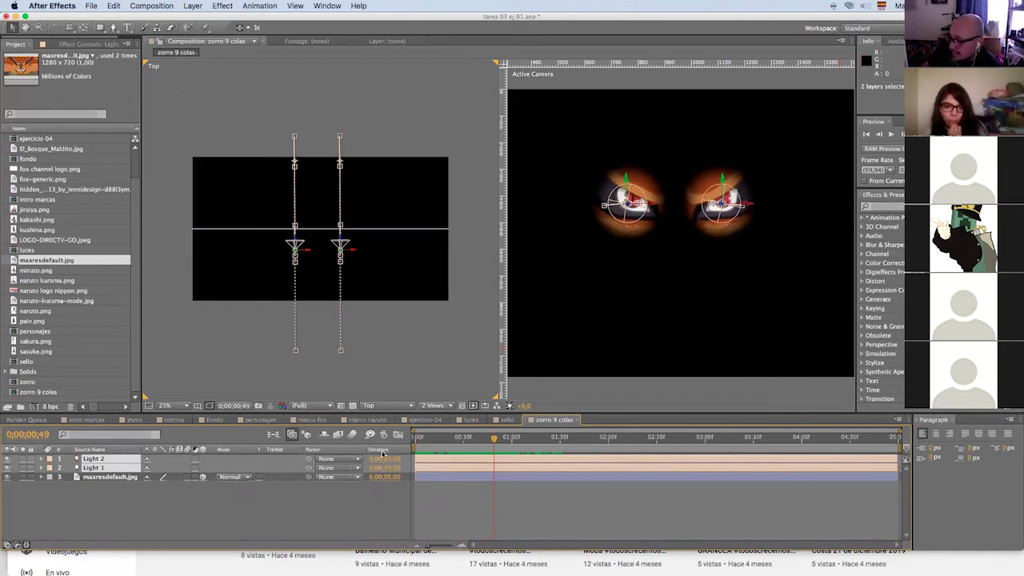
left_click_drag(421, 442, 408, 443)
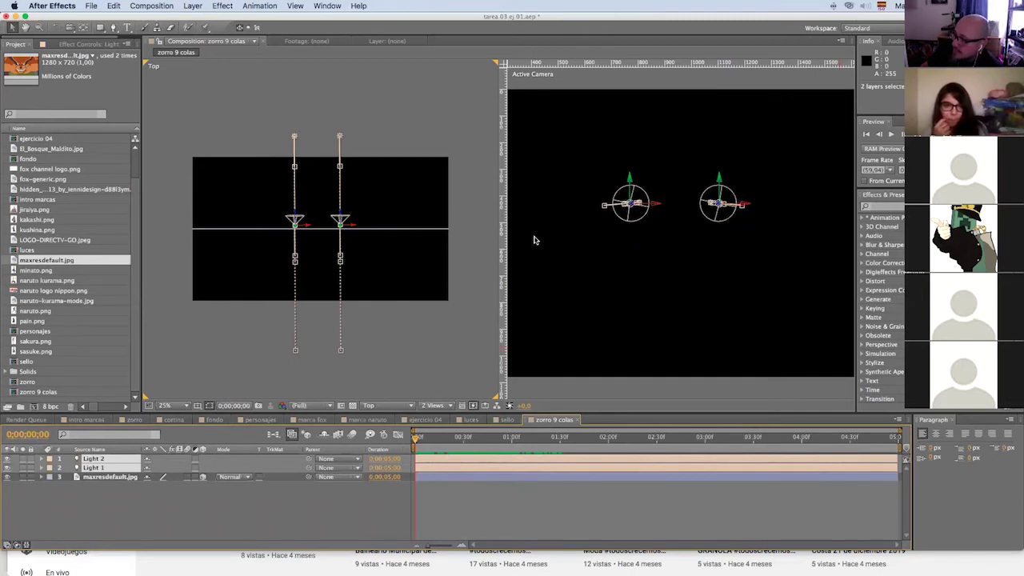
left_click_drag(415, 439, 421, 440)
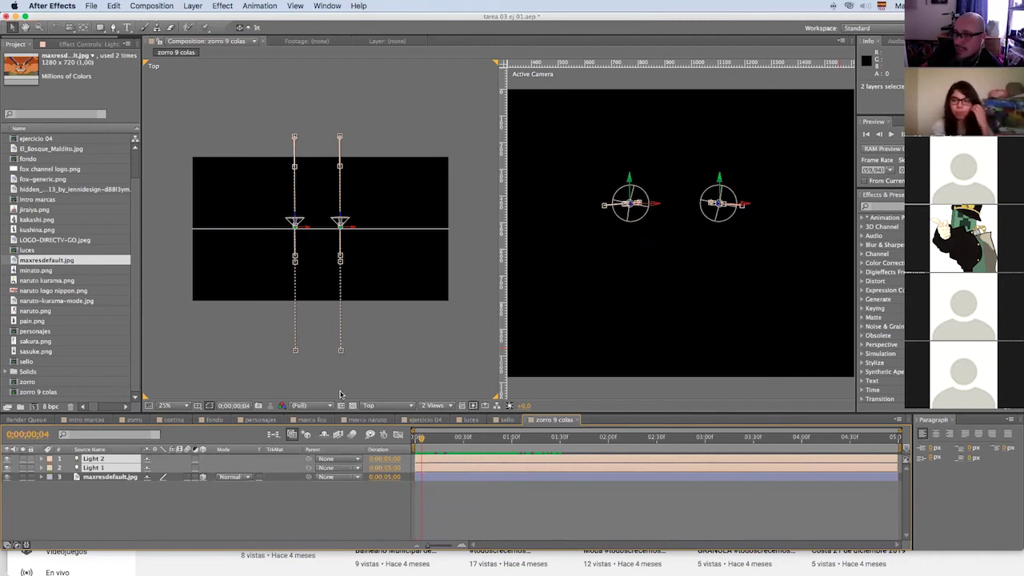
left_click_drag(432, 439, 582, 422)
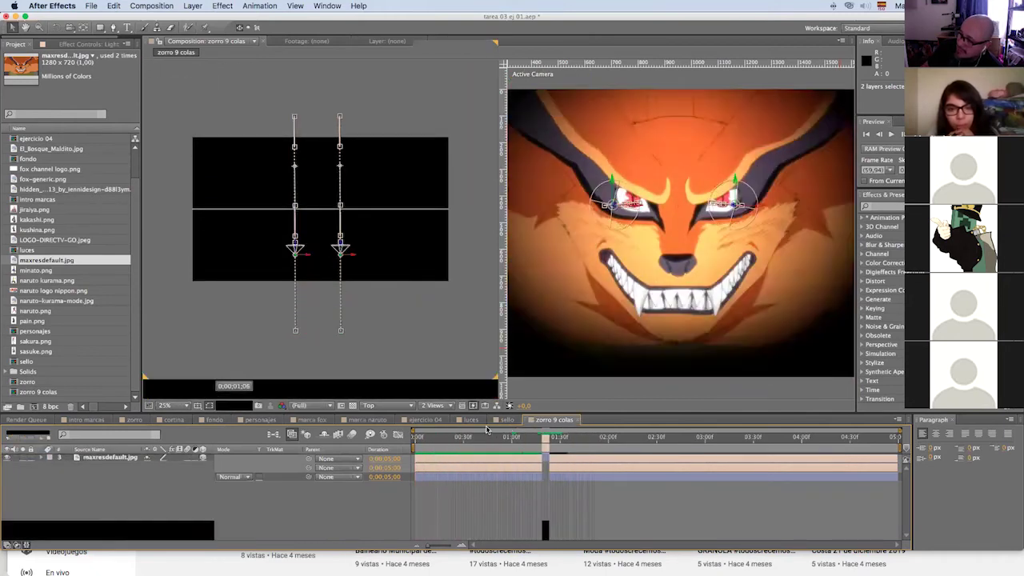
Animate the scale of the maxresdefault.jpg layer: 162% at 0;00, 180% at 1;00 and about 238% at 1;30
key("Home")
left_click(444, 477)
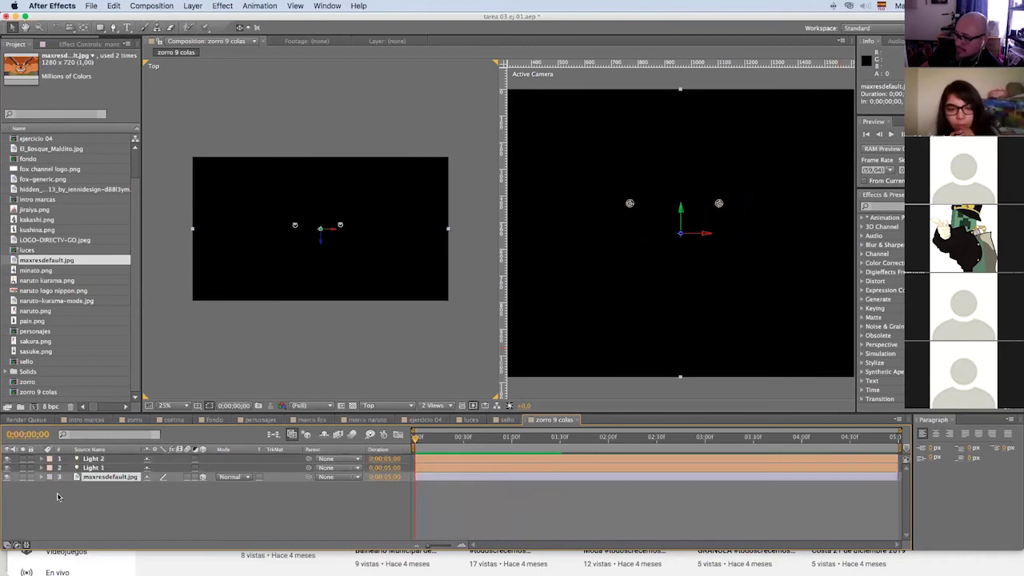
left_click(41, 478)
left_click_drag(416, 437, 561, 450)
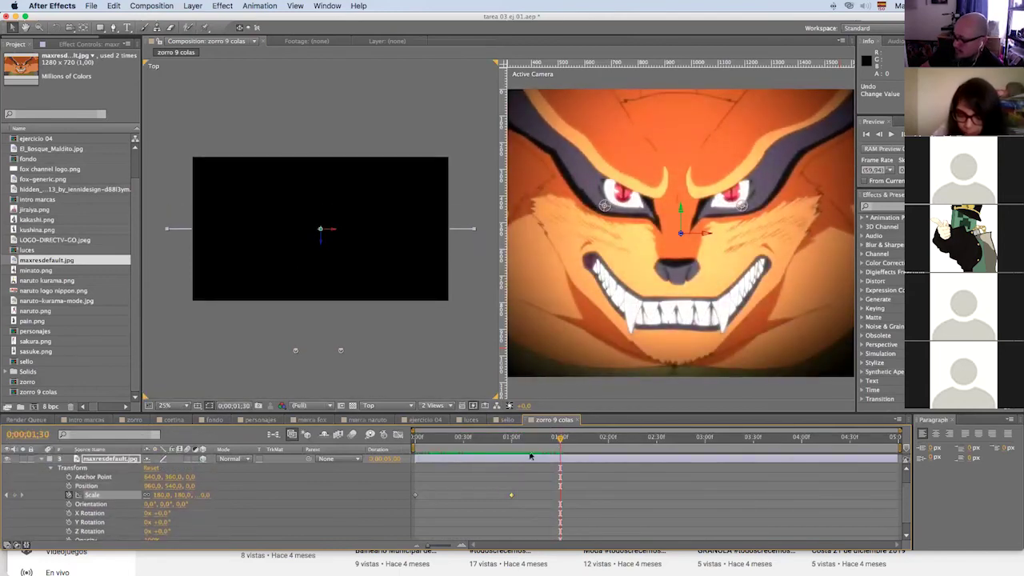
left_click_drag(162, 495, 205, 496)
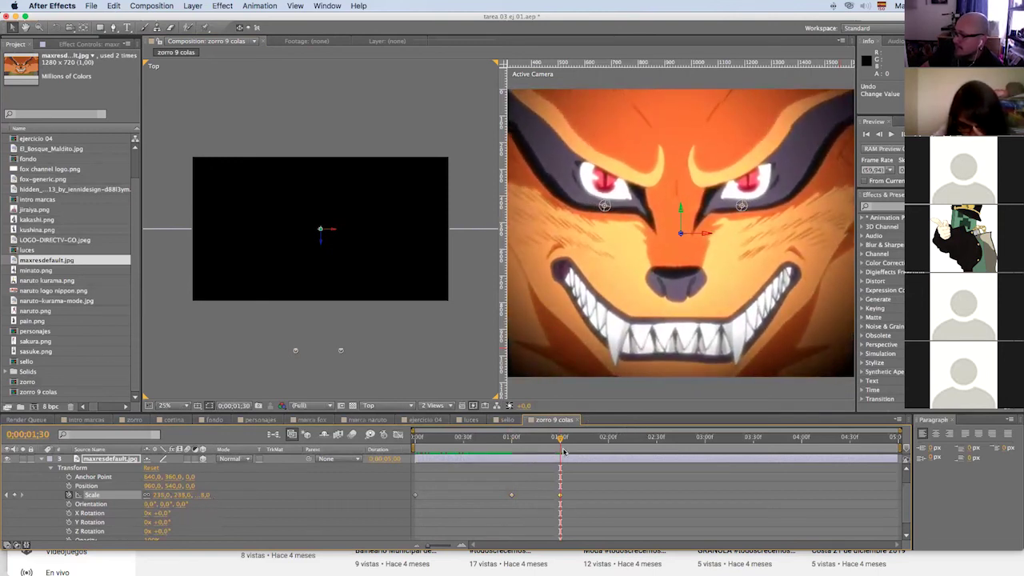
left_click_drag(559, 440, 408, 448)
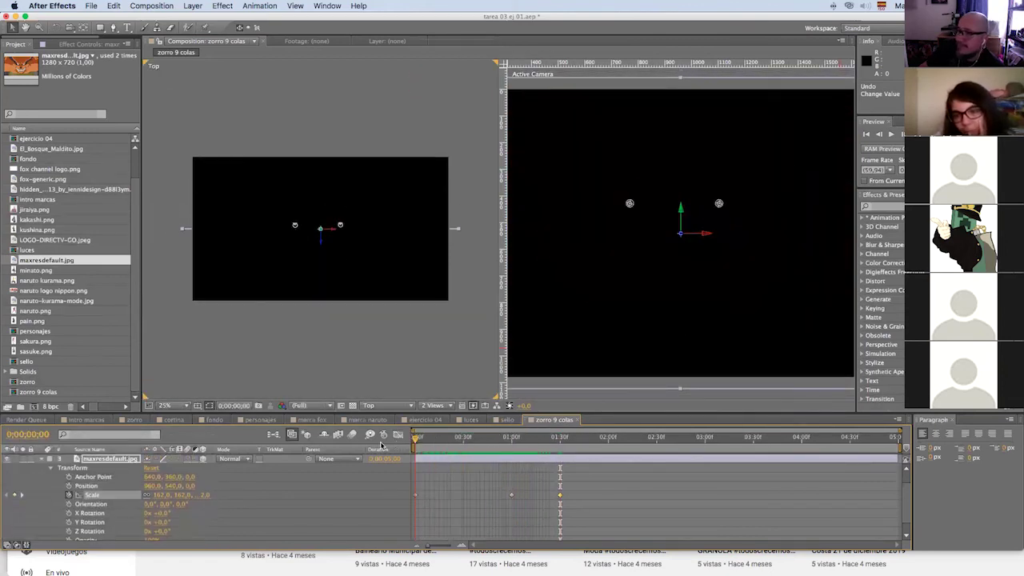
left_click(41, 460)
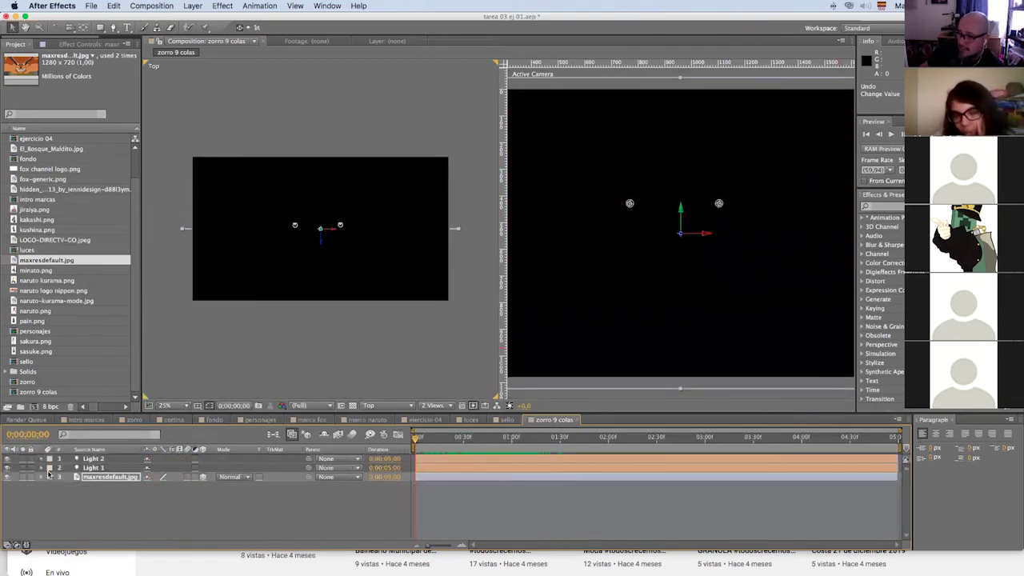